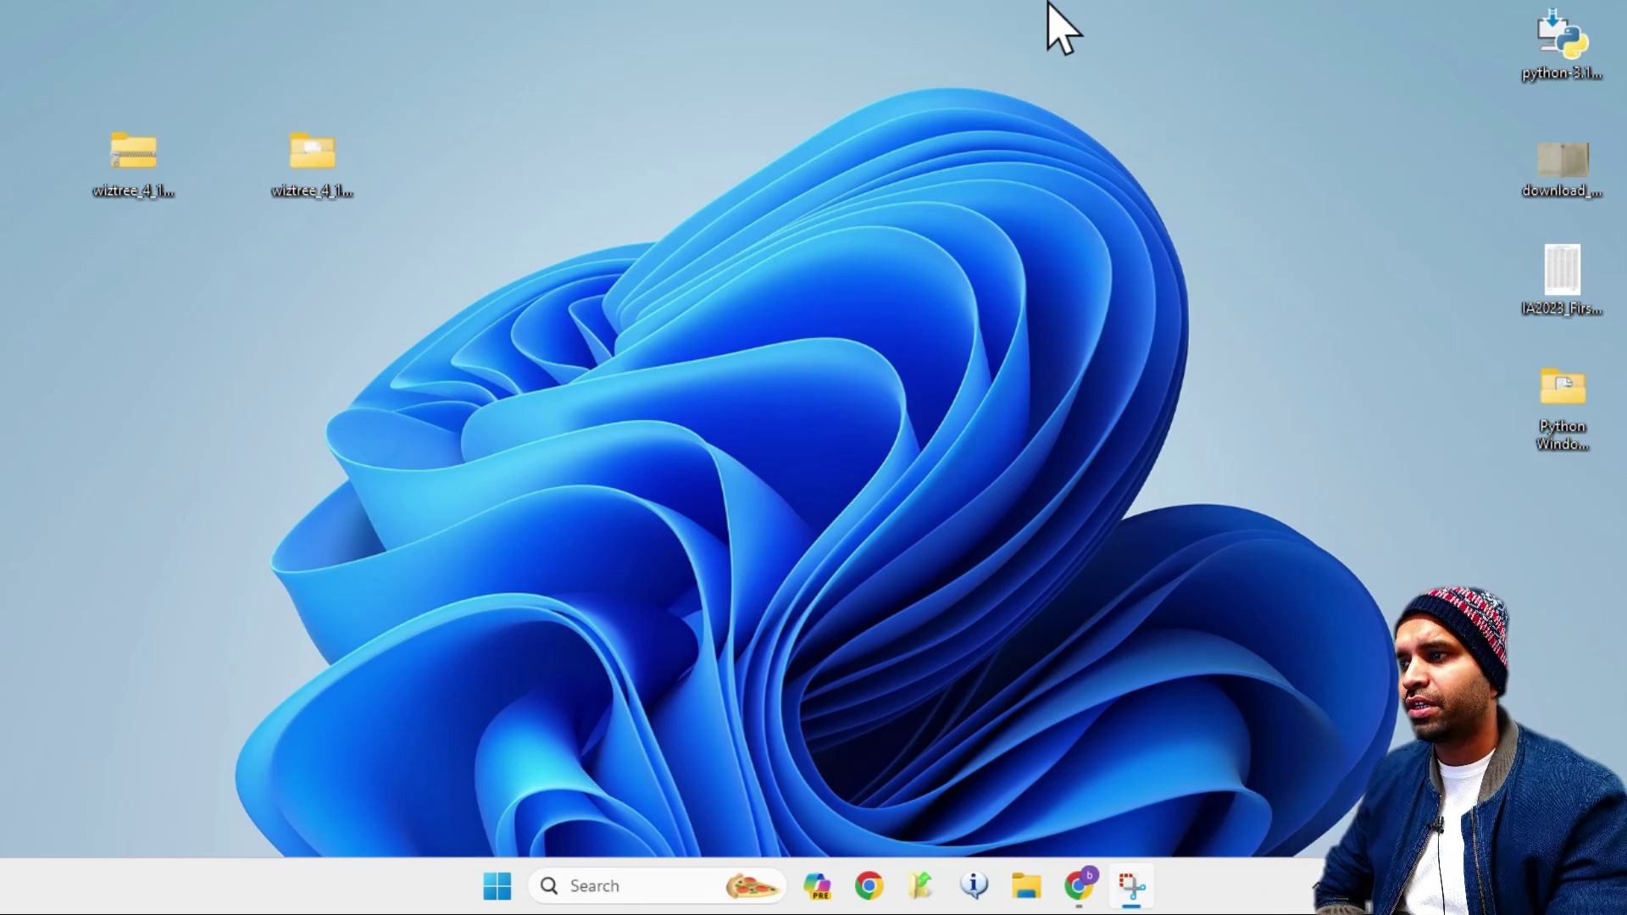
# - Open the extracted wiztree_4_18_portable folder from the desktop and launch WizTree64.exe
pyautogui.moveTo(429, 135); pyautogui.dragTo(225, 285)
pyautogui.moveTo(483, 153); pyautogui.dragTo(241, 382)
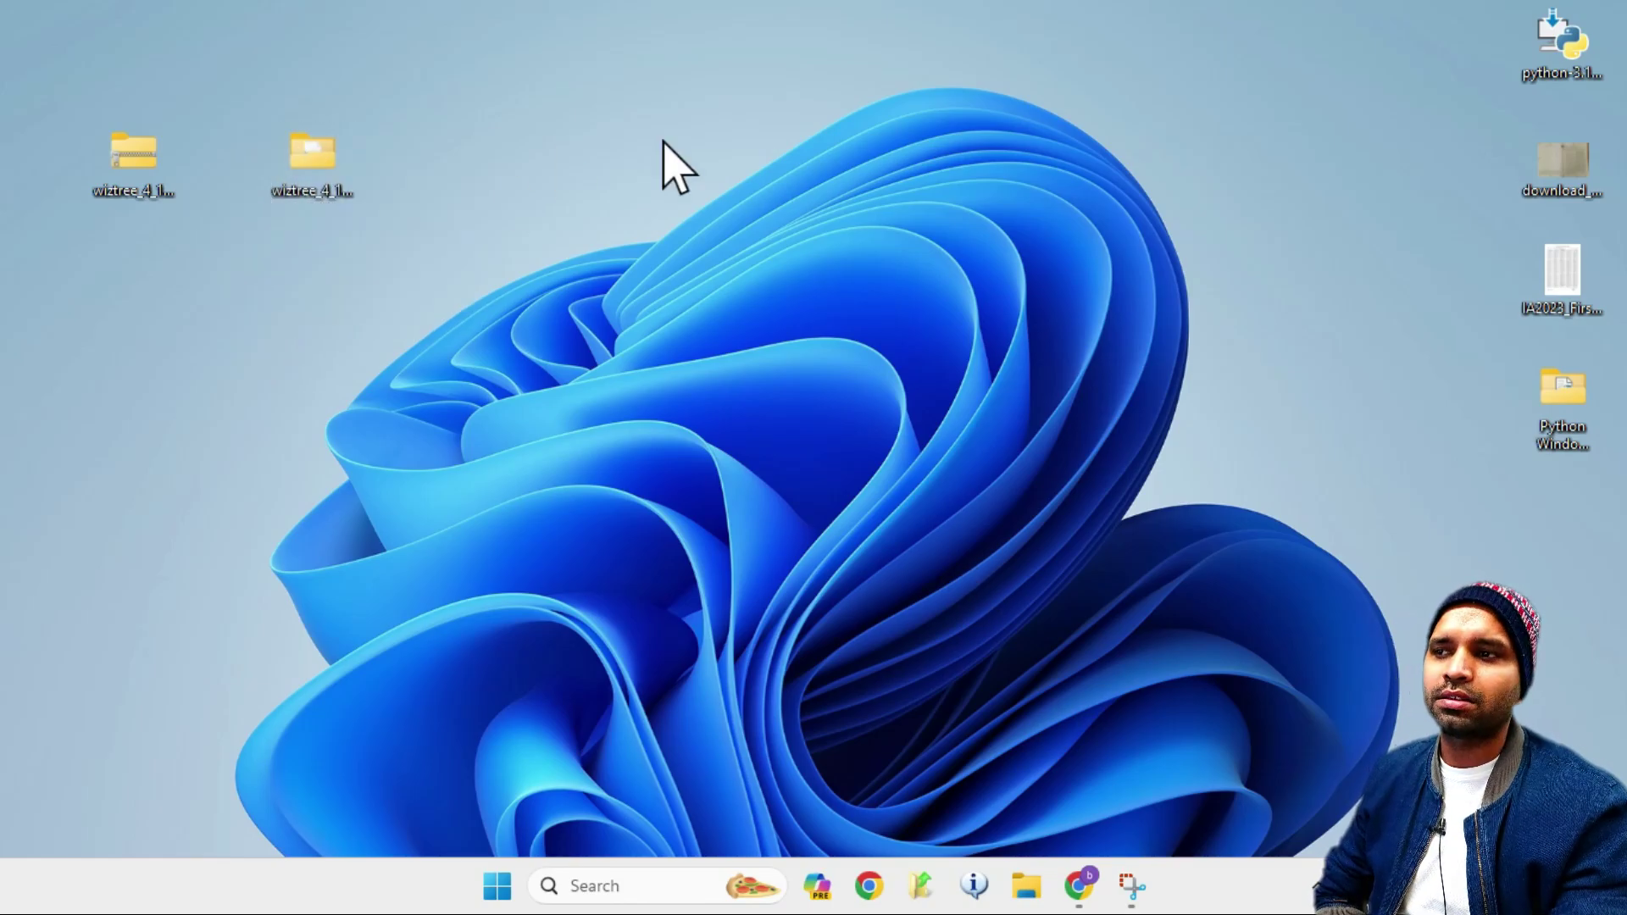
pyautogui.press('Return')
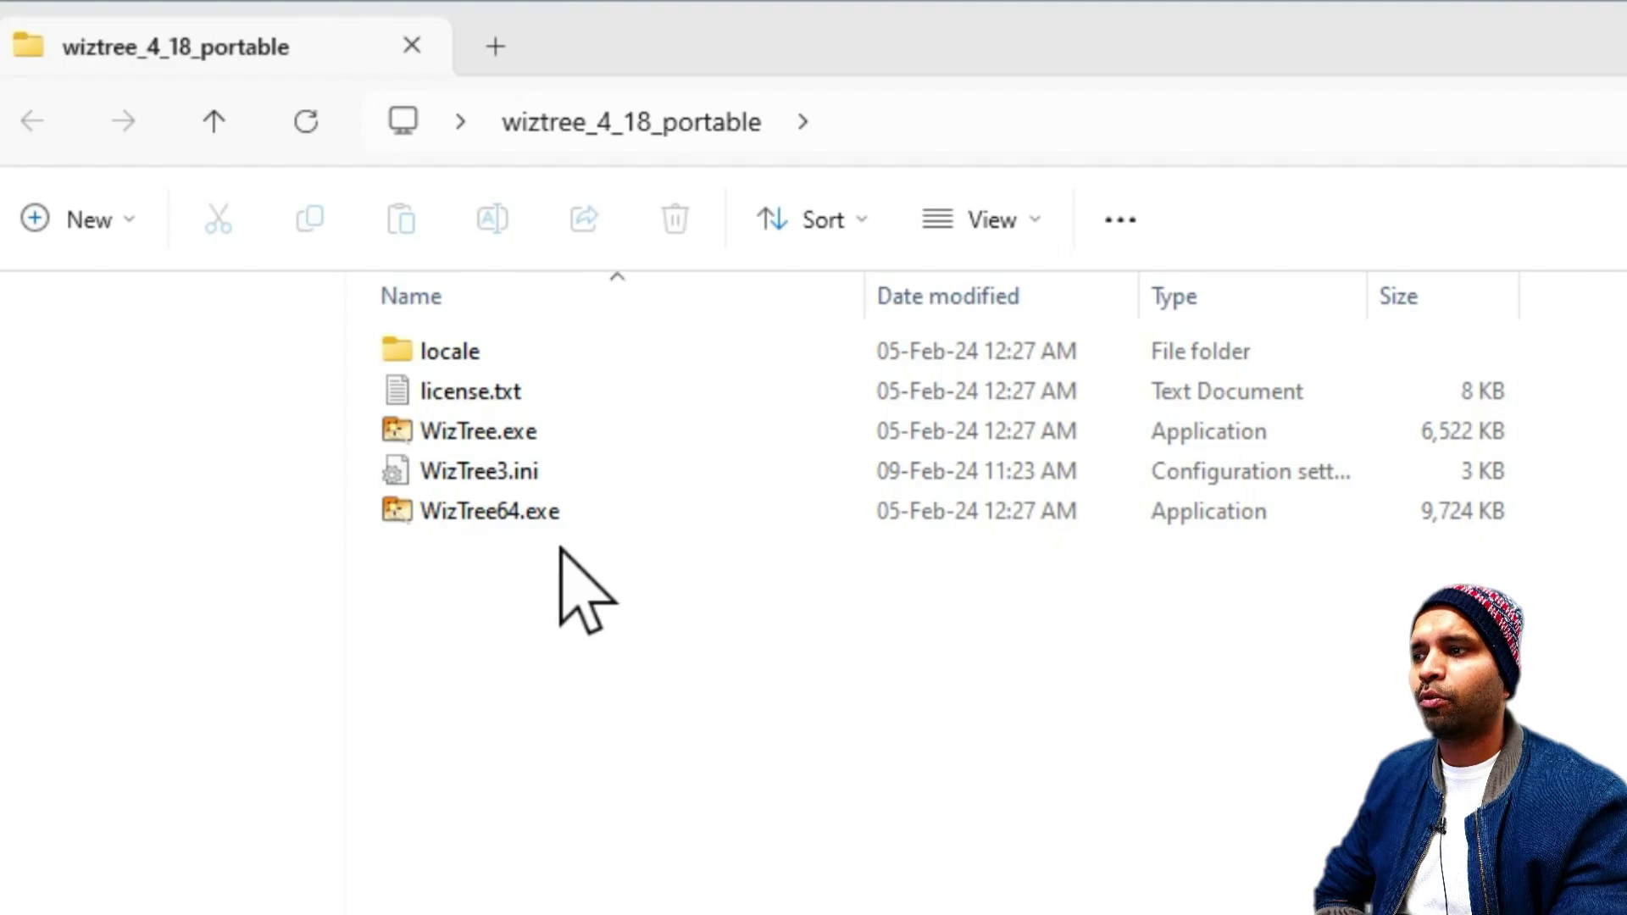
pyautogui.moveTo(648, 719); pyautogui.dragTo(348, 271)
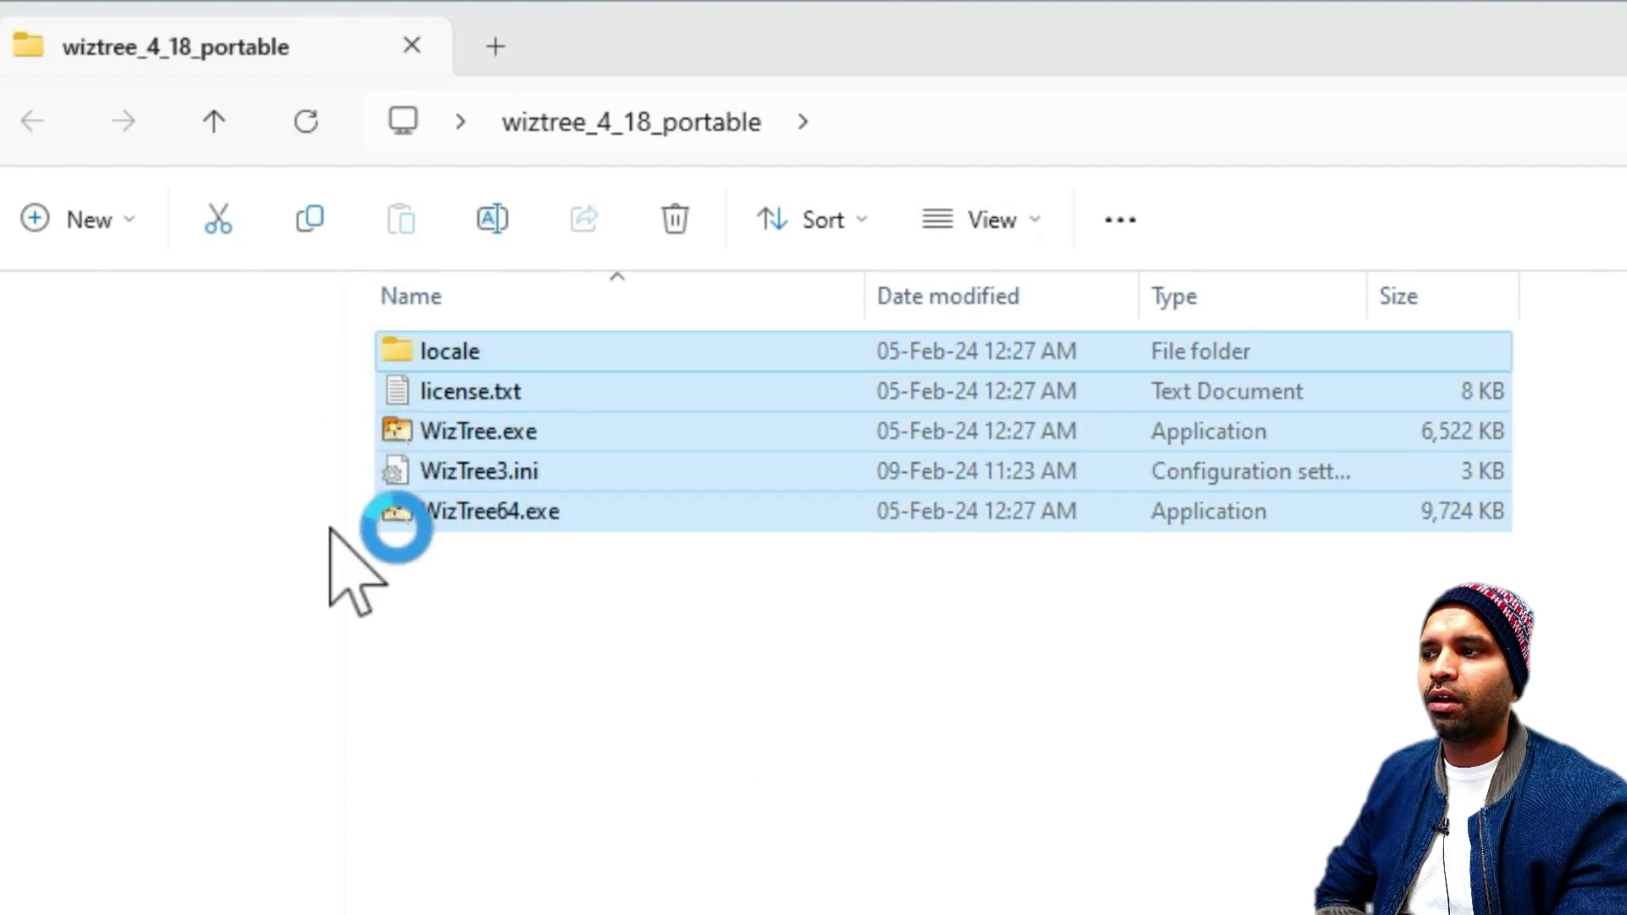
pyautogui.click(496, 514)
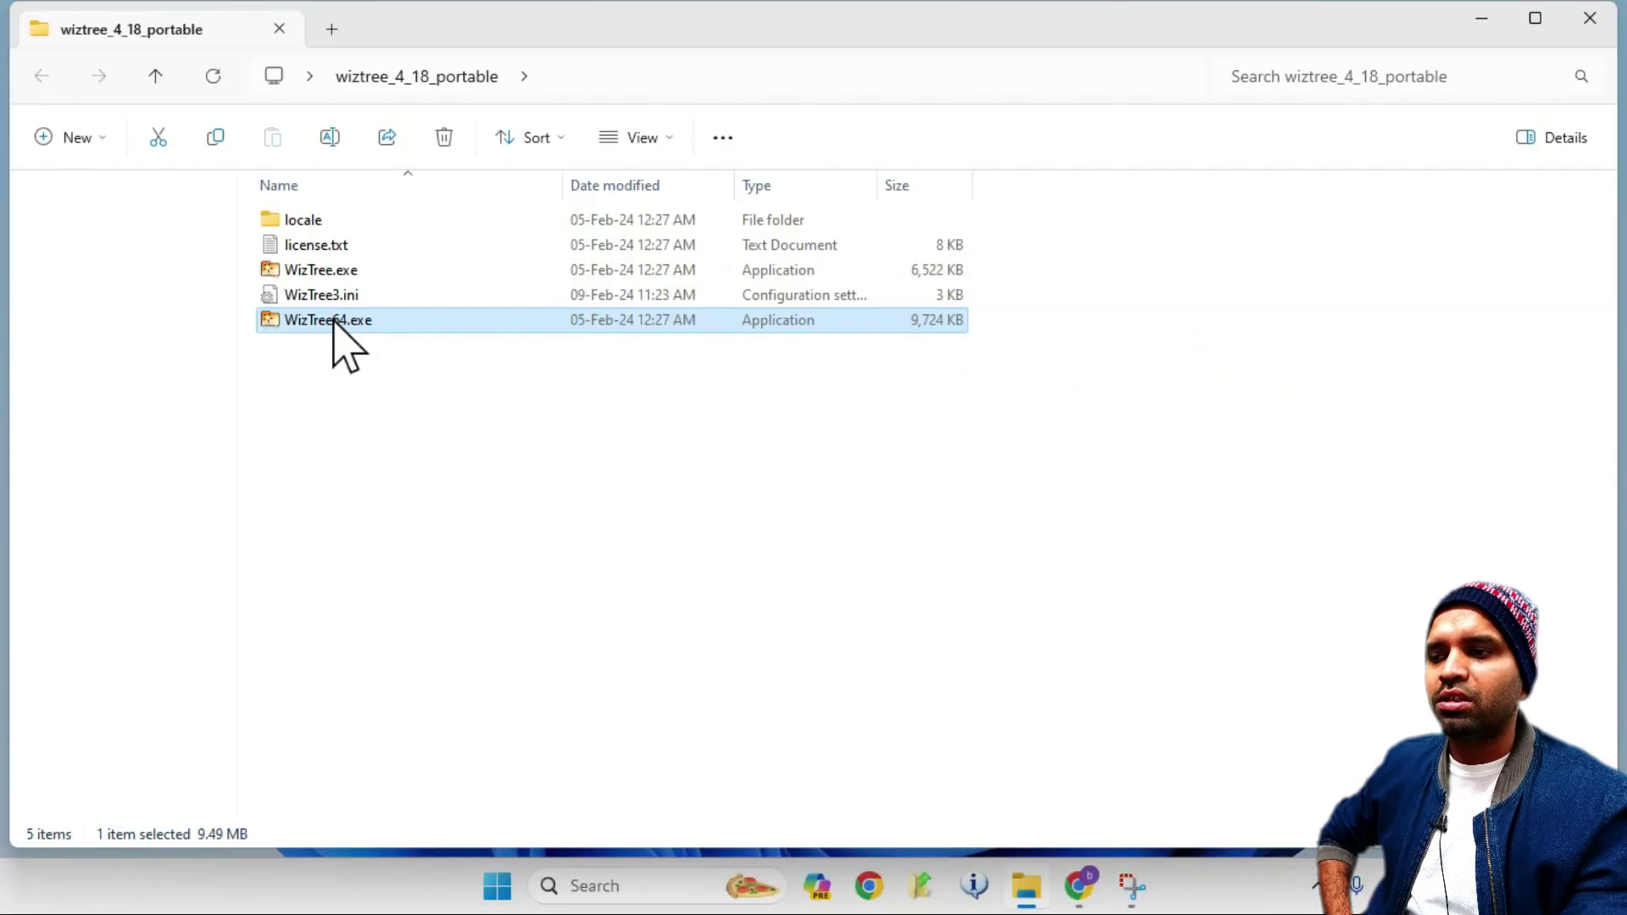
pyautogui.doubleClick(332, 320)
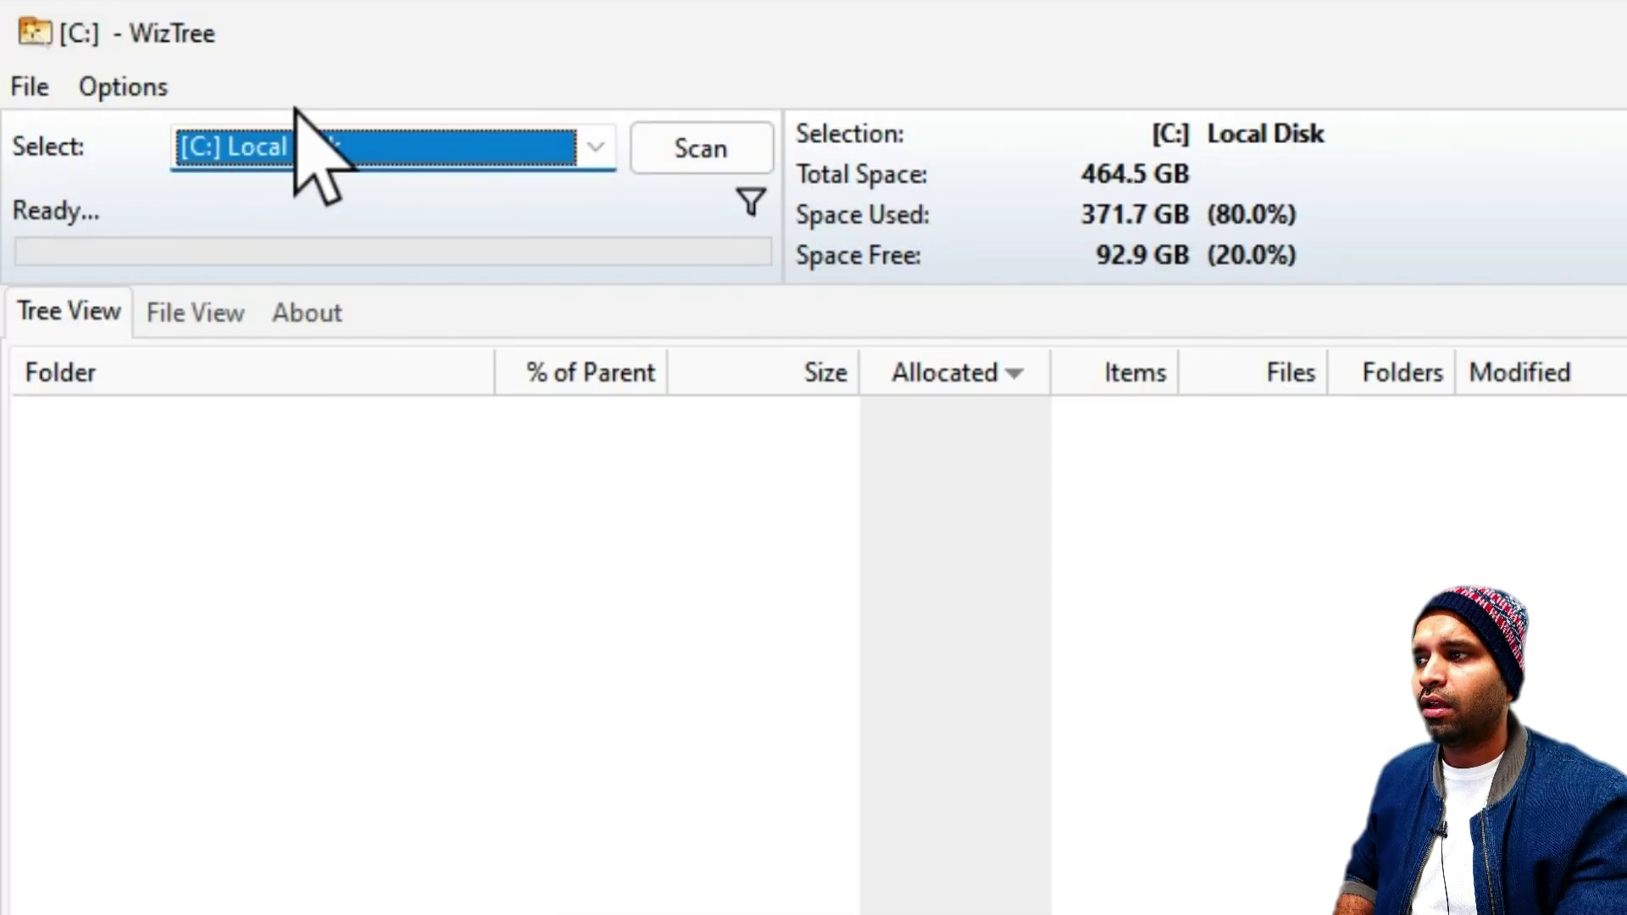
# - Choose the C: local disk from the available drives and folders and scan it
pyautogui.click(583, 144)
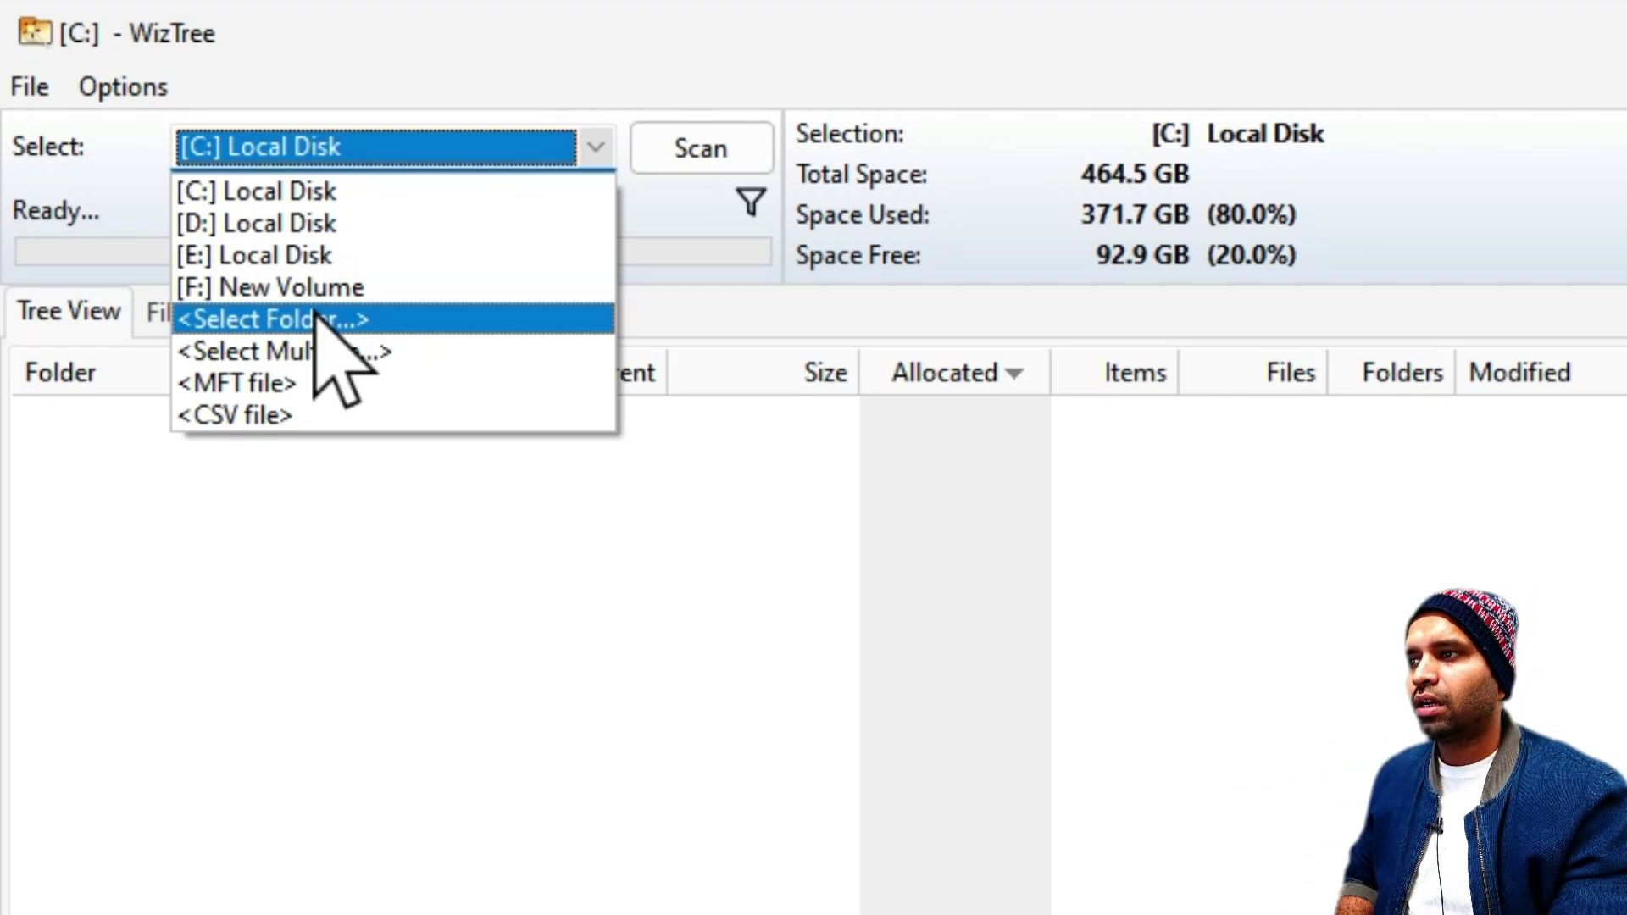
pyautogui.click(596, 146)
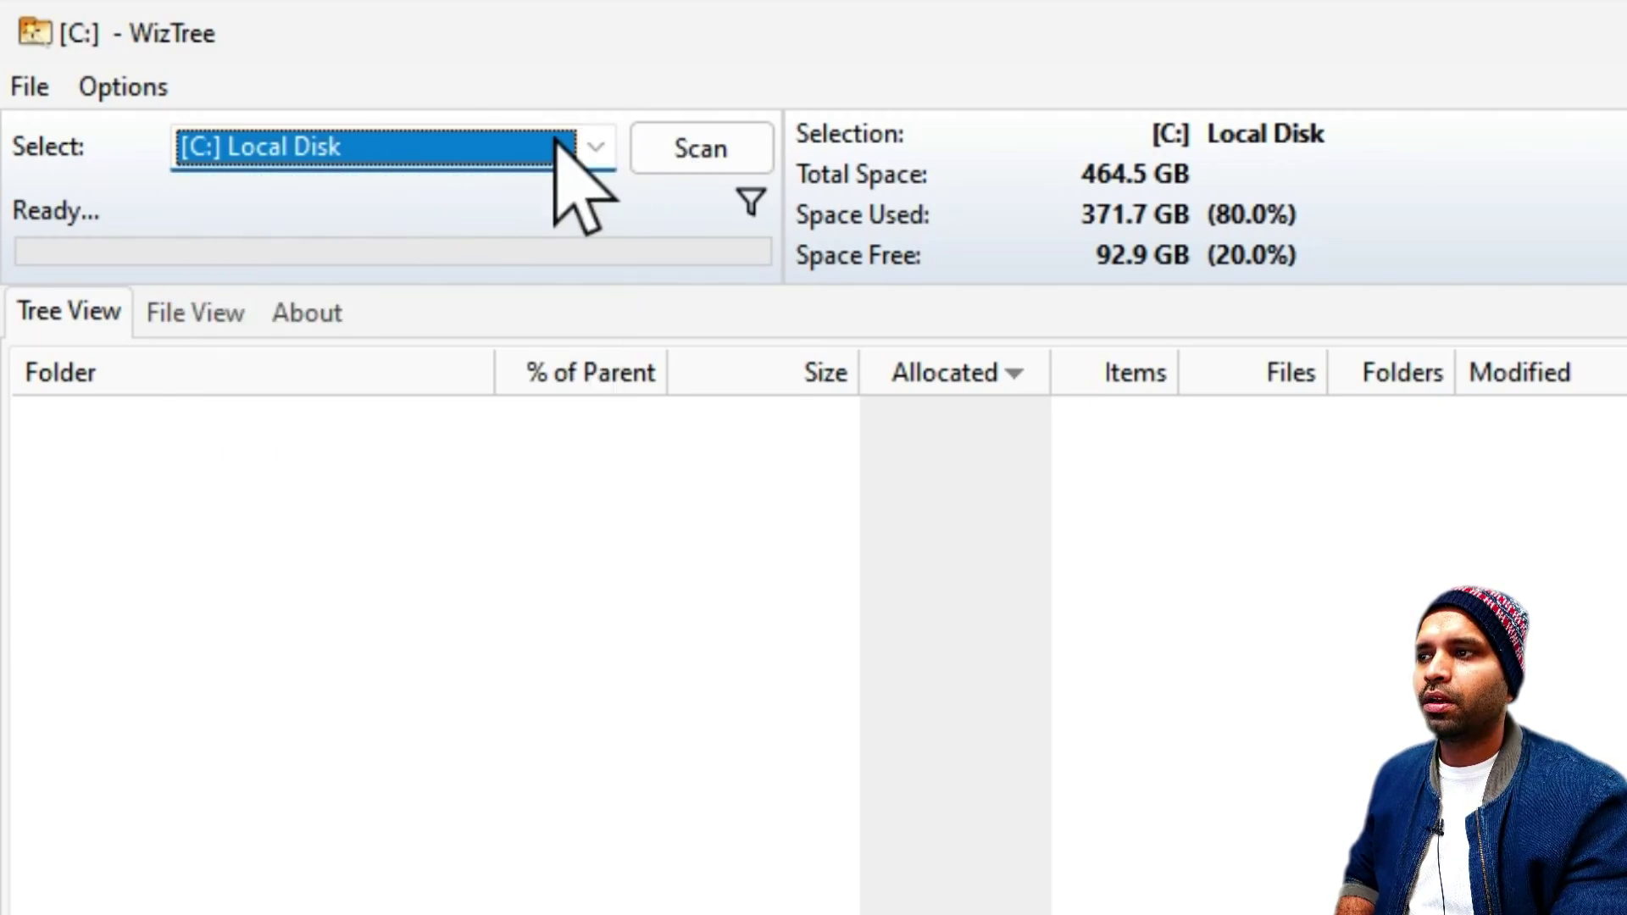
pyautogui.click(585, 145)
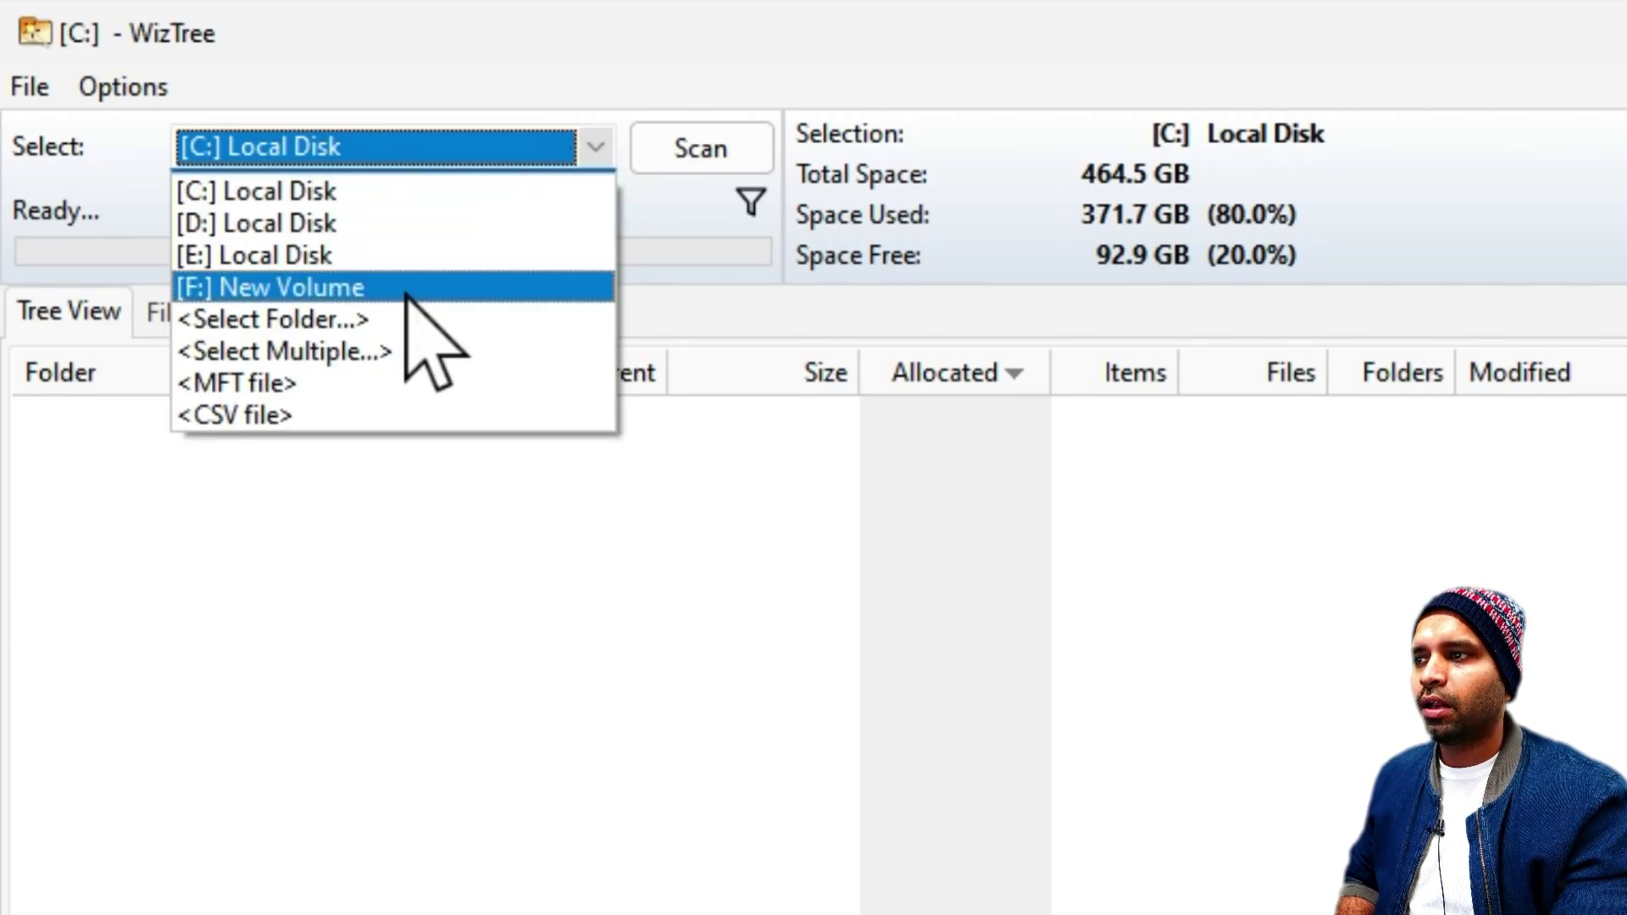
pyautogui.click(371, 188)
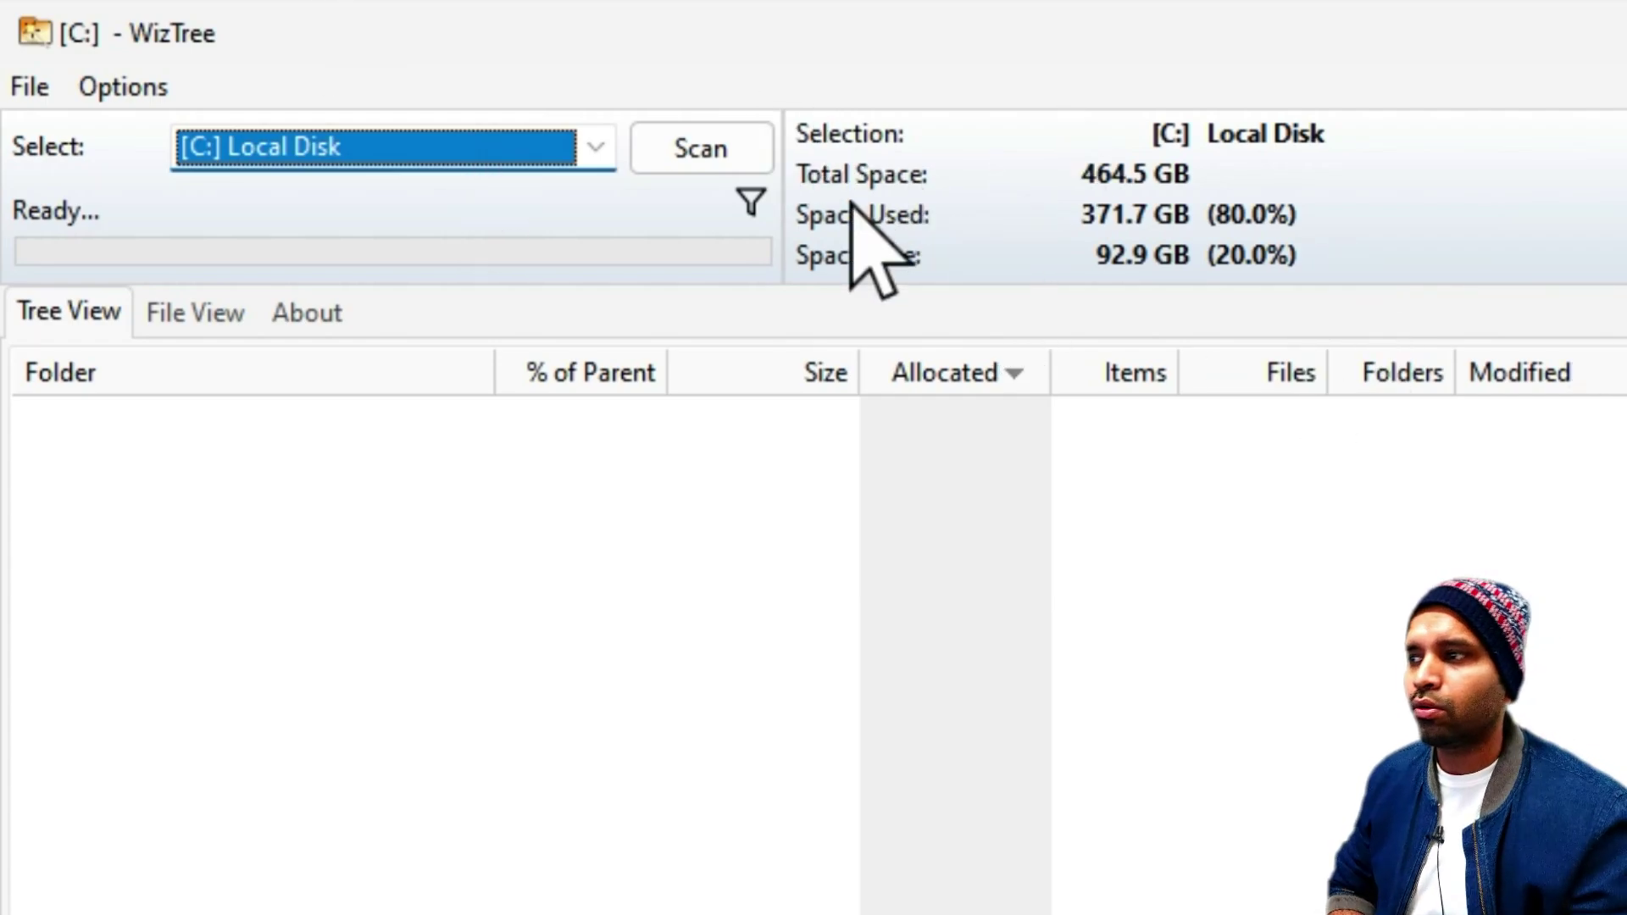
pyautogui.click(698, 155)
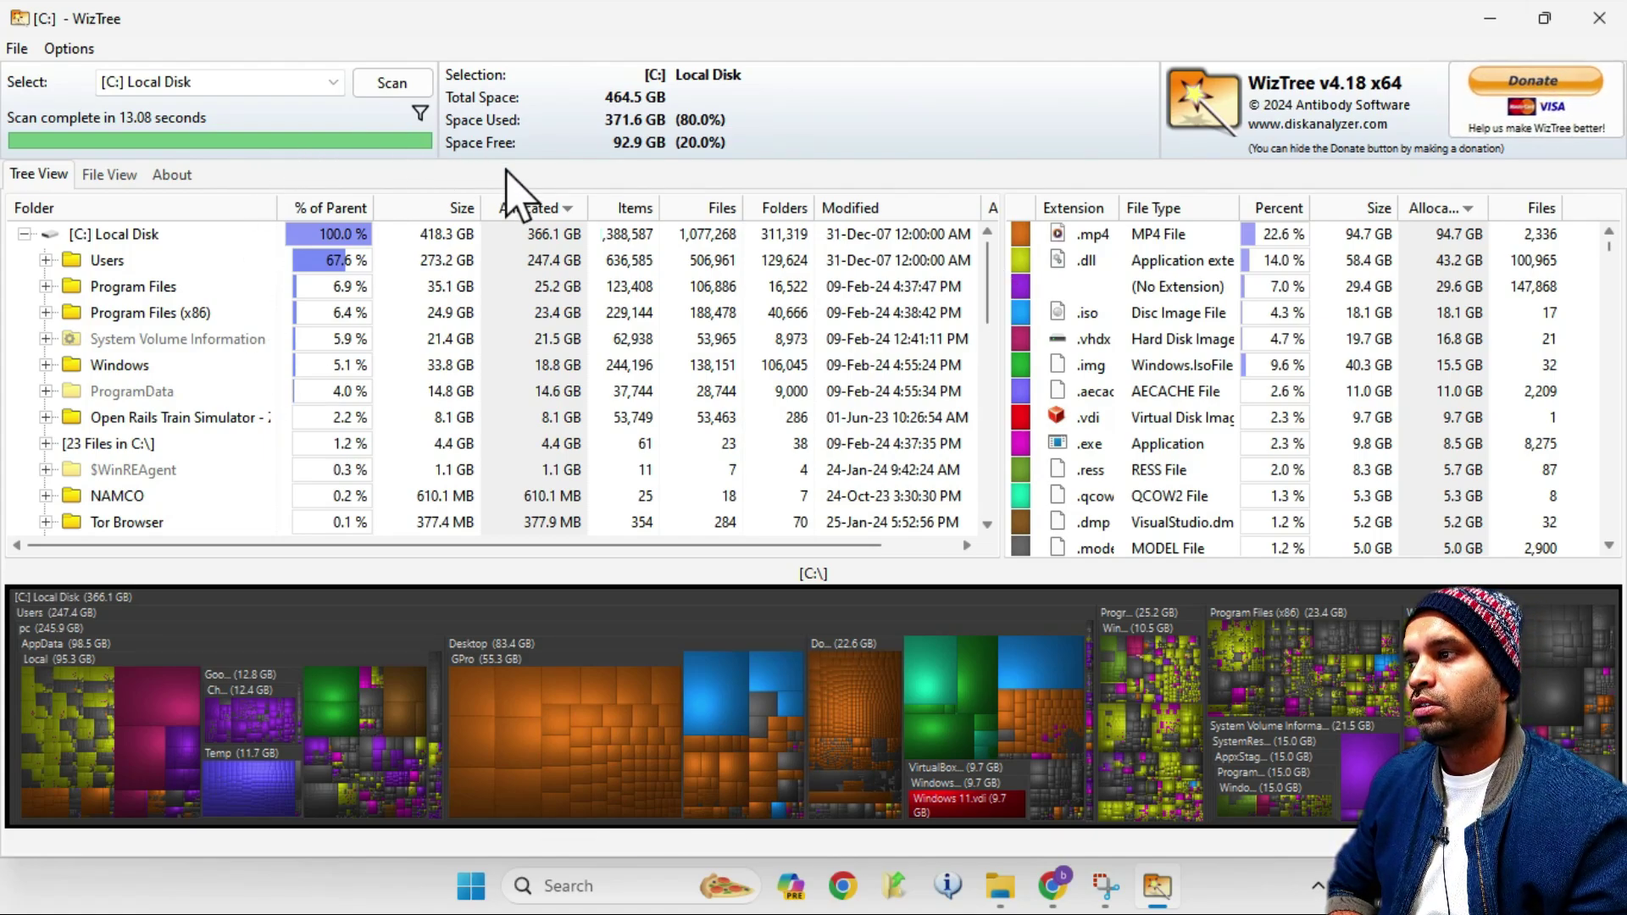
# - Select the C: drive root in the folder tree, then examine the drive's largest individual files in File View
pyautogui.click(95, 236)
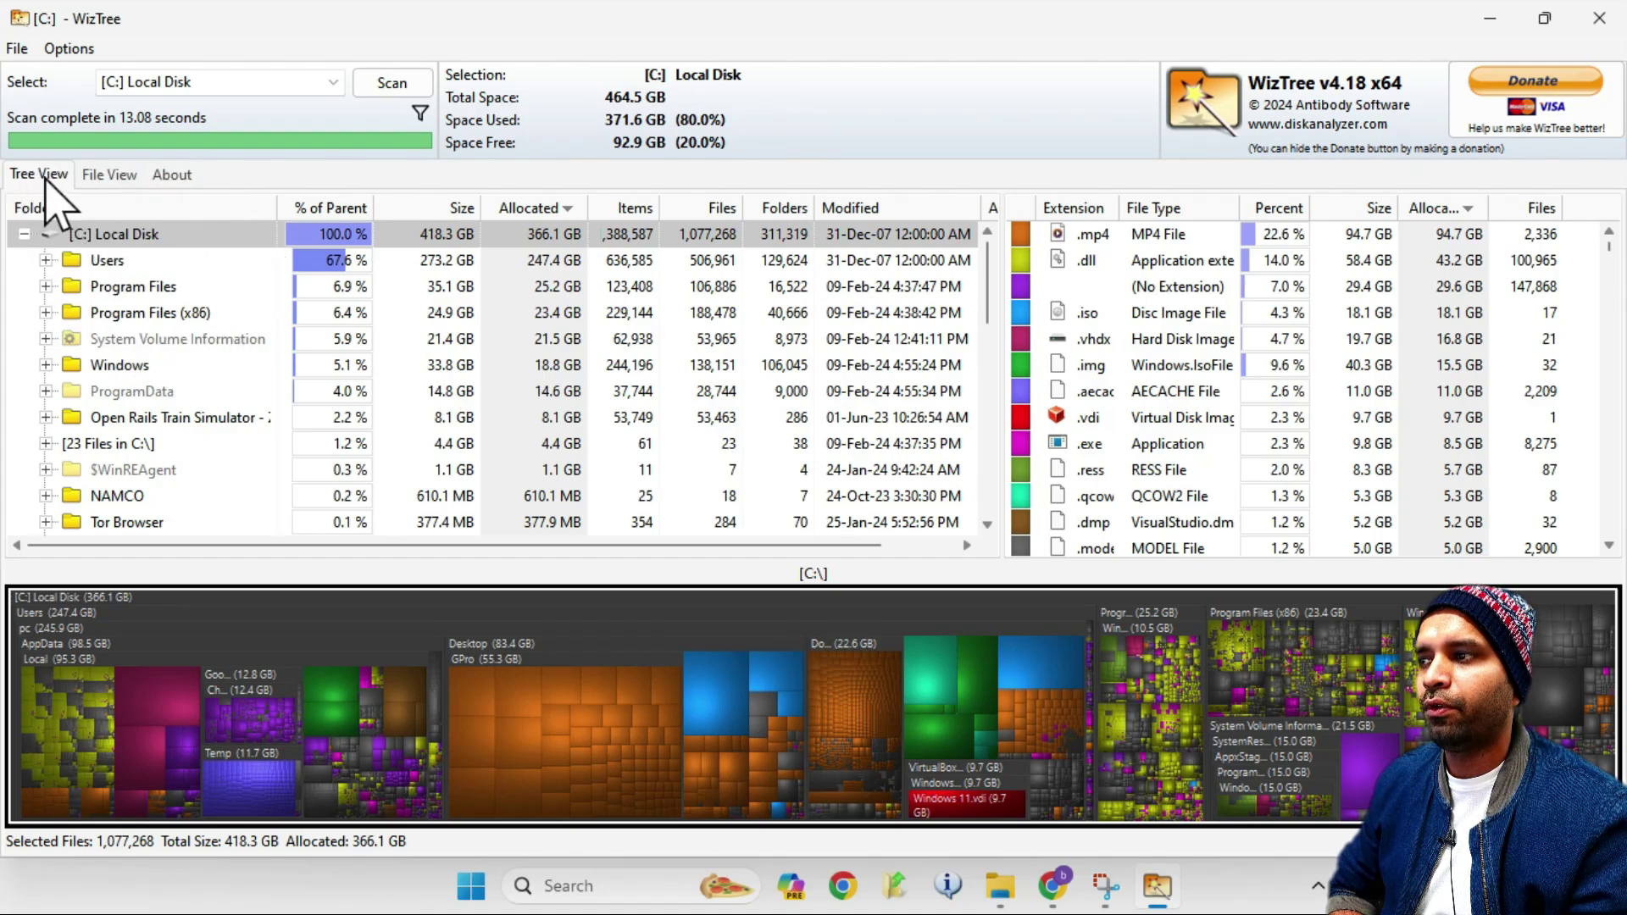
pyautogui.click(110, 174)
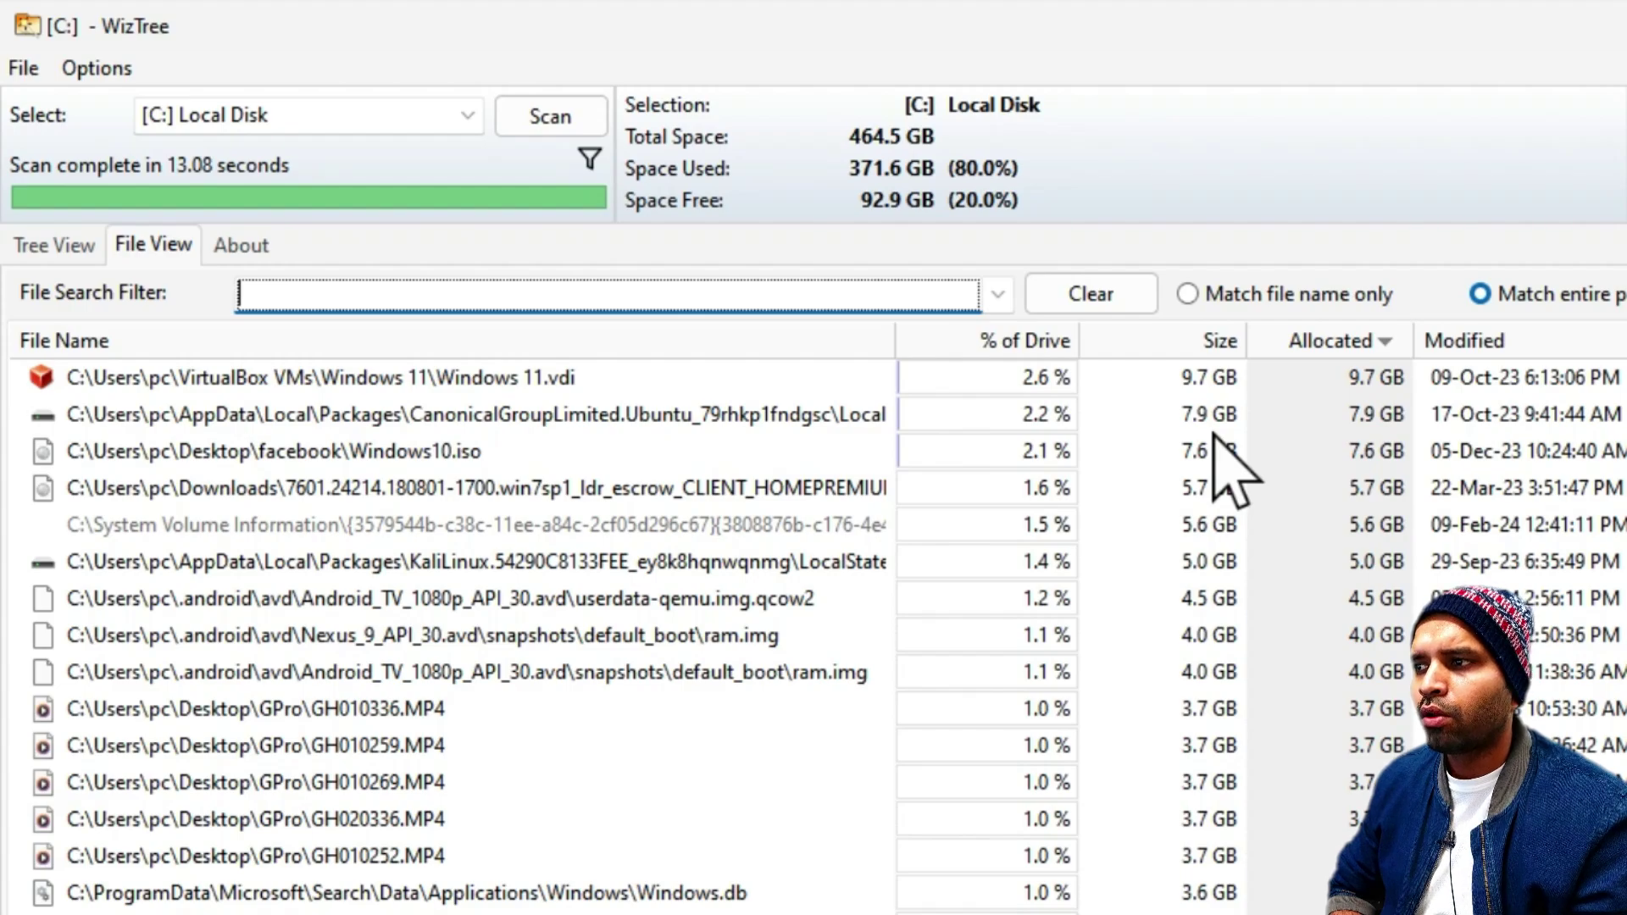
pyautogui.click(200, 378)
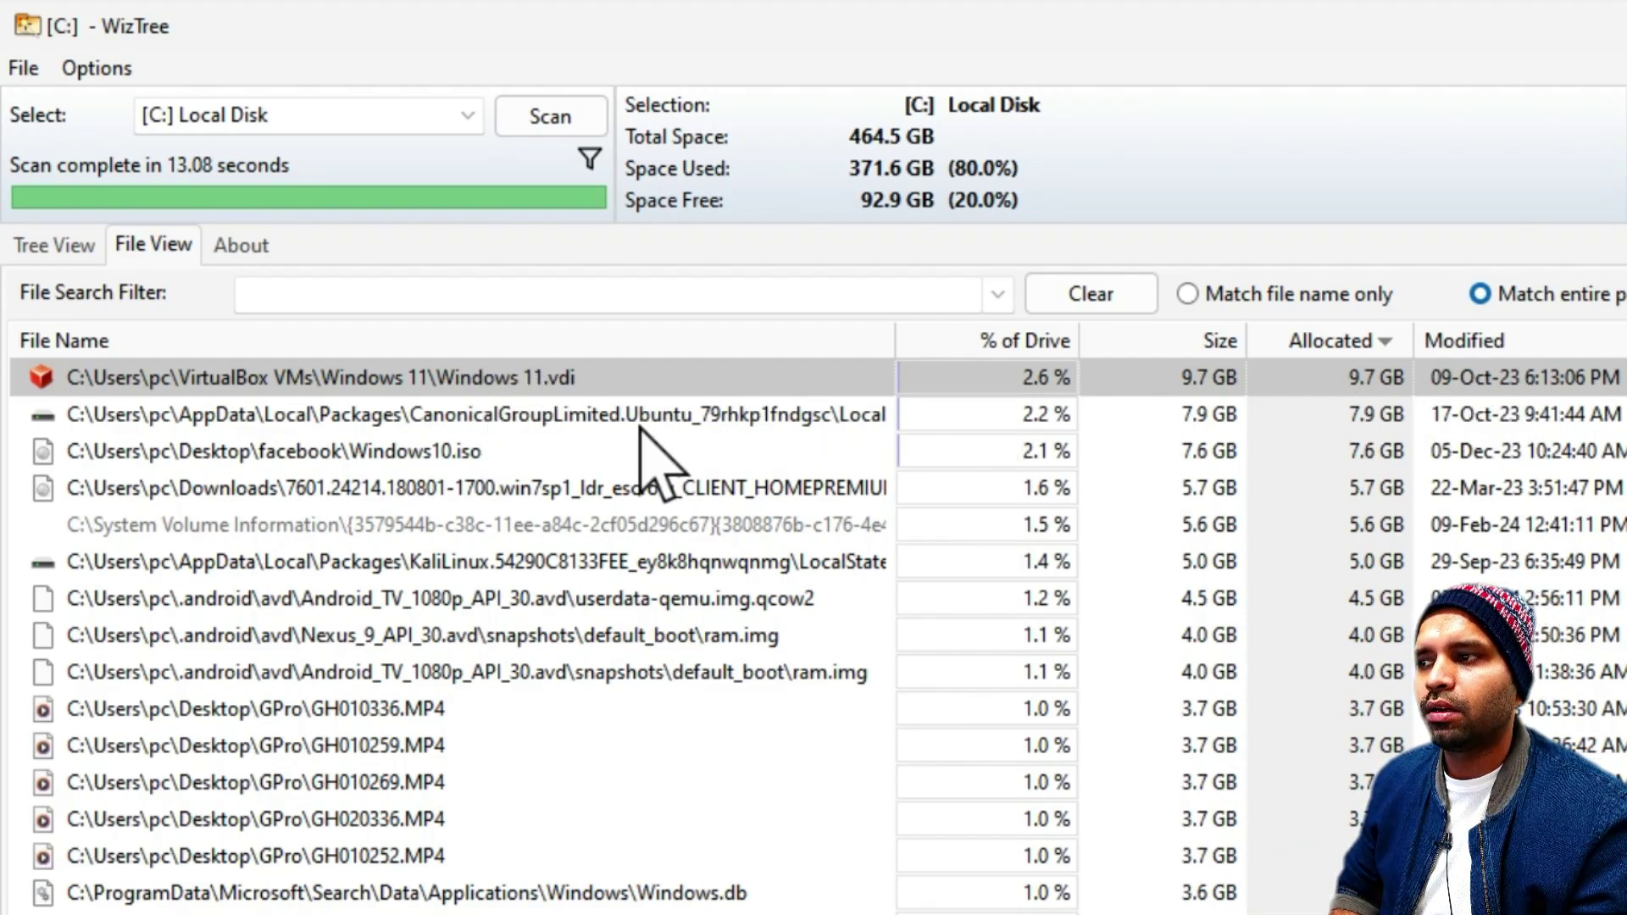
pyautogui.click(729, 415)
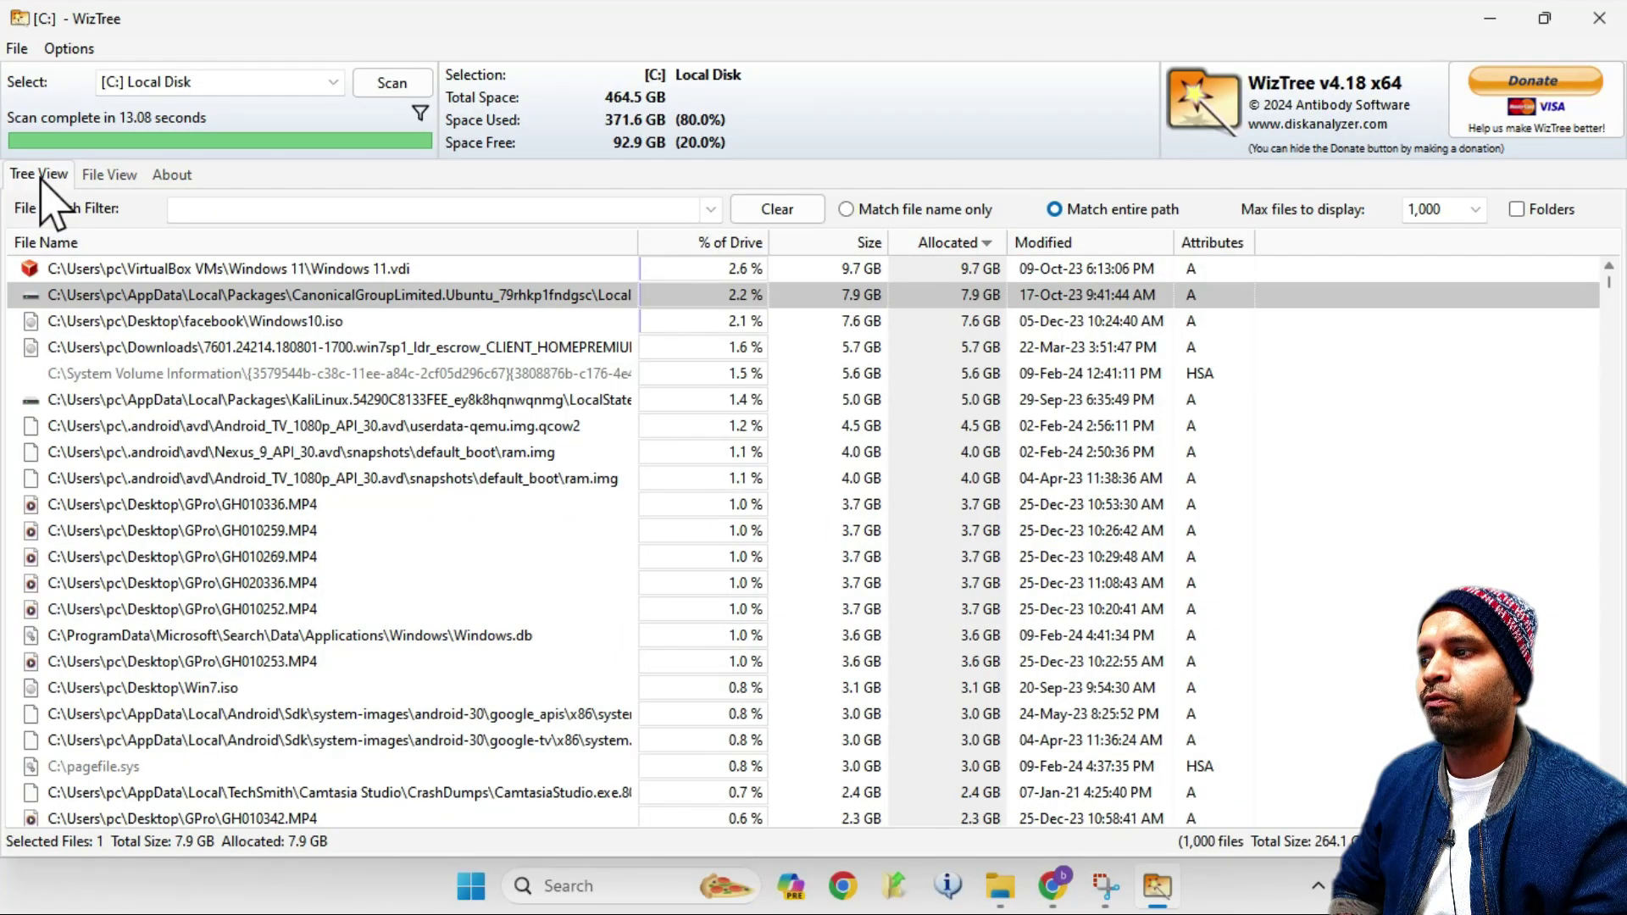
# - Return to the folder tree, widen the file-type breakdown and examine the space used by extensions such as .mp4 and .dll
pyautogui.click(54, 245)
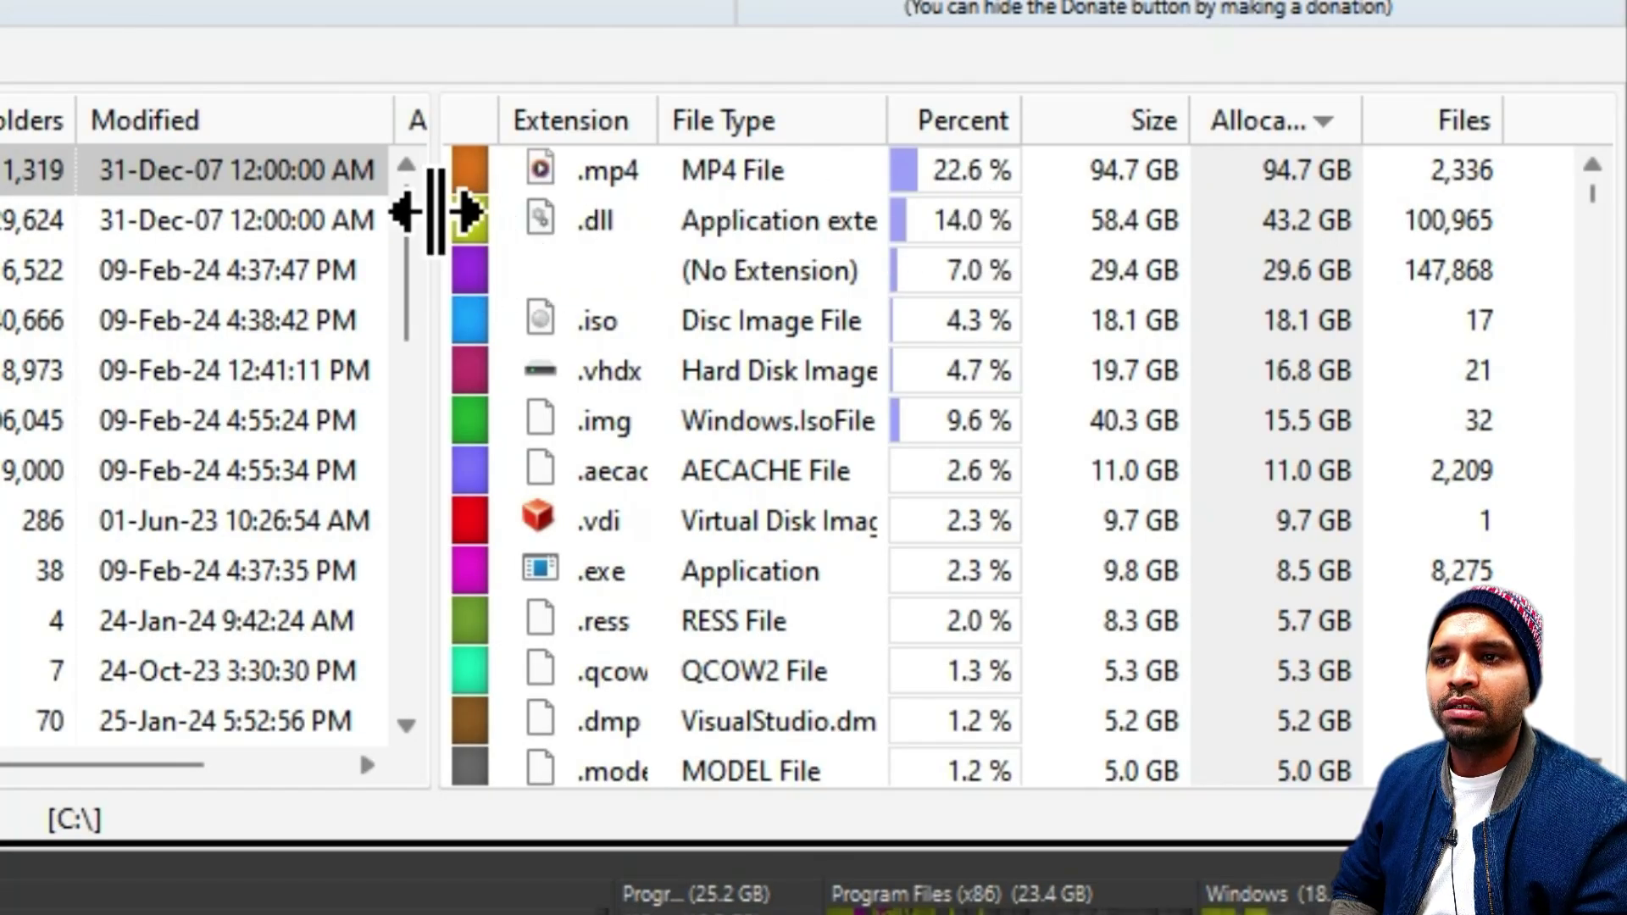
pyautogui.moveTo(436, 211); pyautogui.dragTo(278, 228)
pyautogui.click(606, 173)
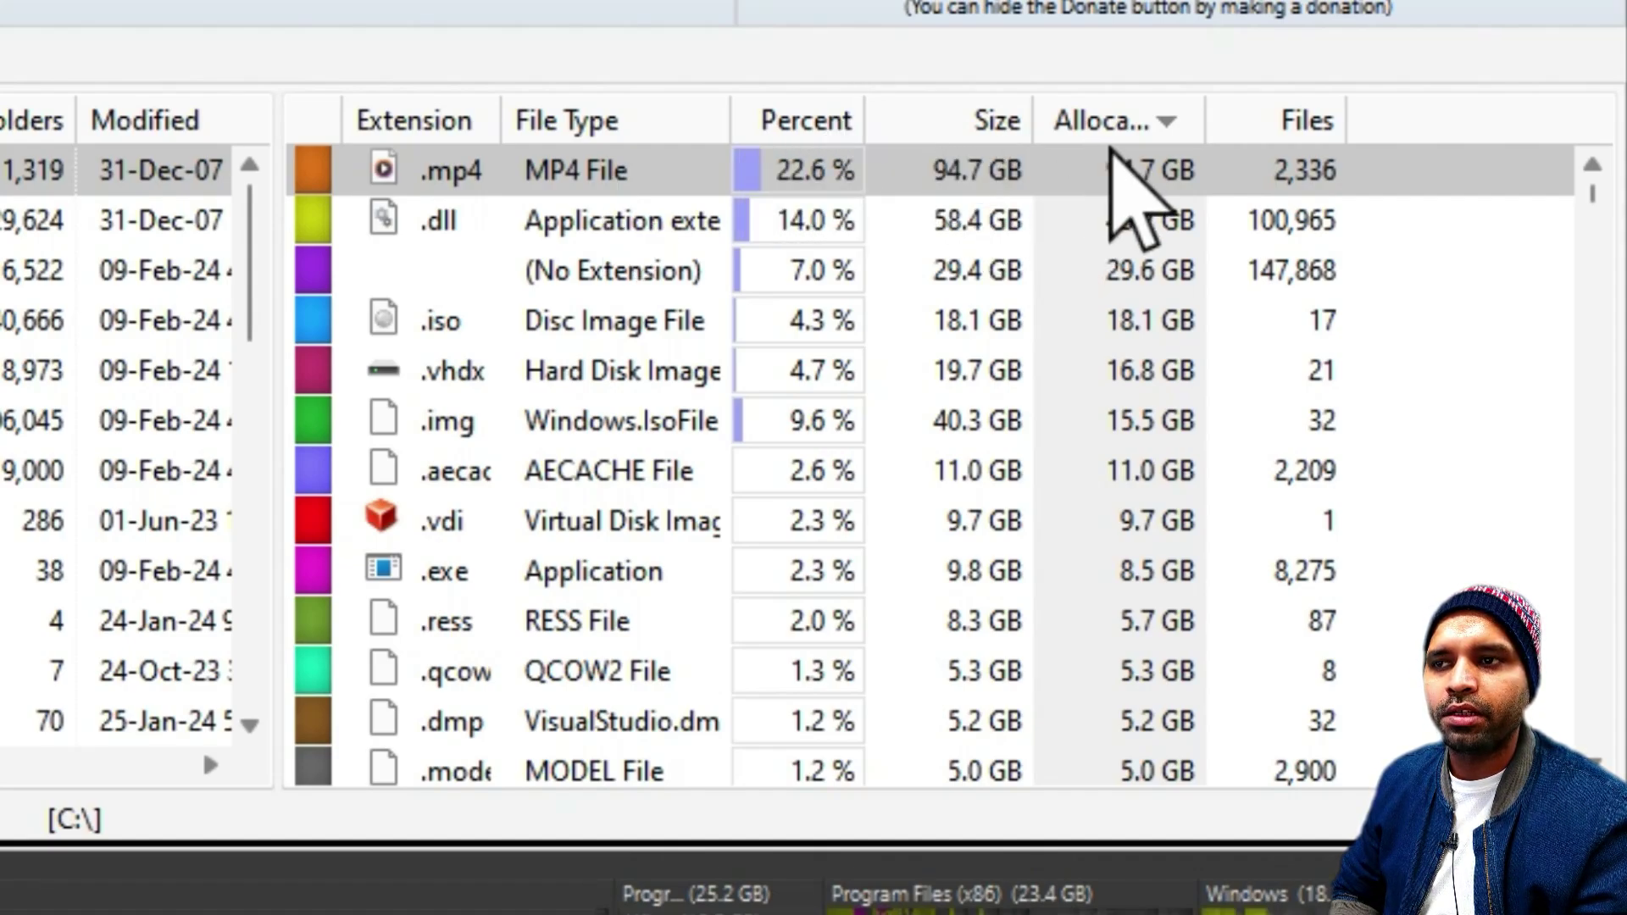
pyautogui.click(665, 237)
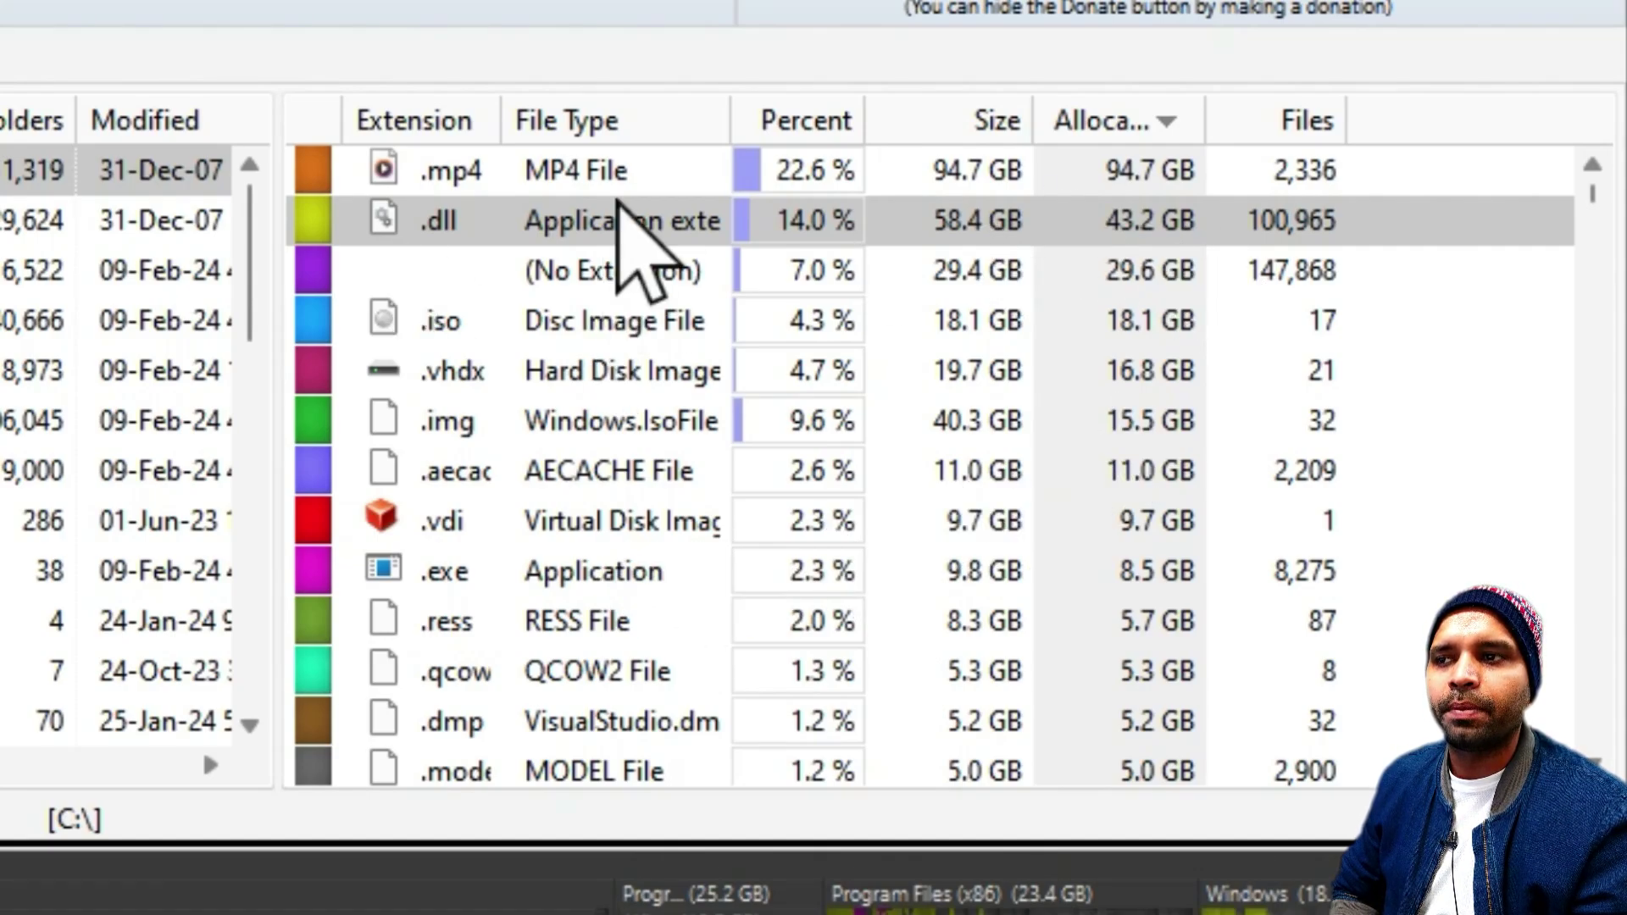
pyautogui.scroll(-10, 664, 490)
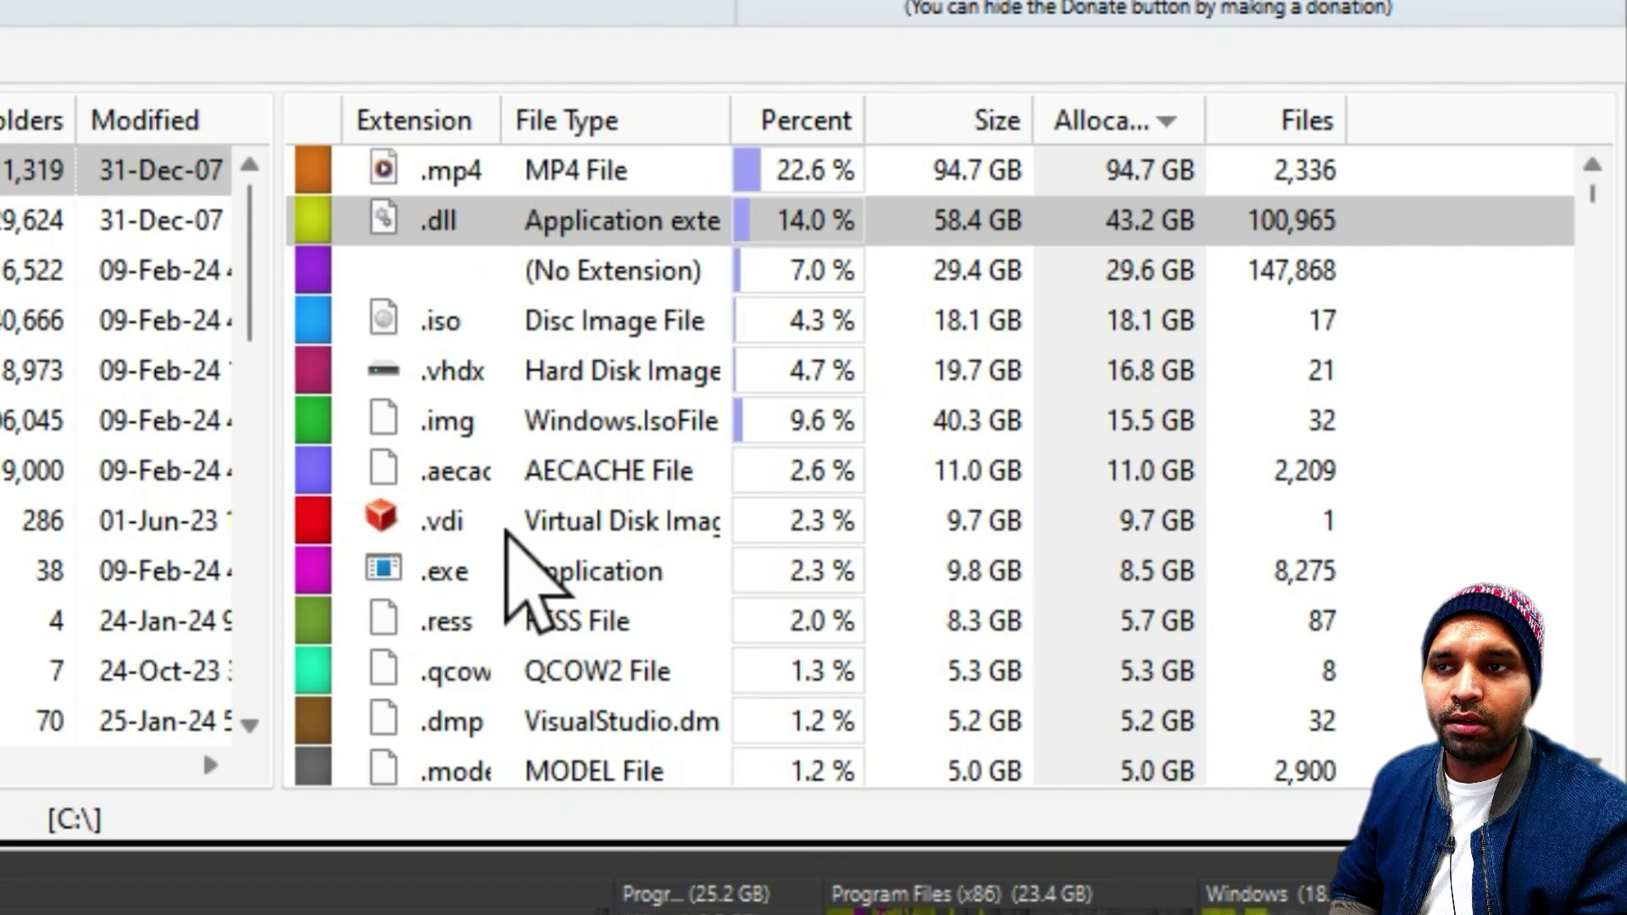
pyautogui.scroll(-10, 1319, 331)
pyautogui.scroll(10, 1319, 330)
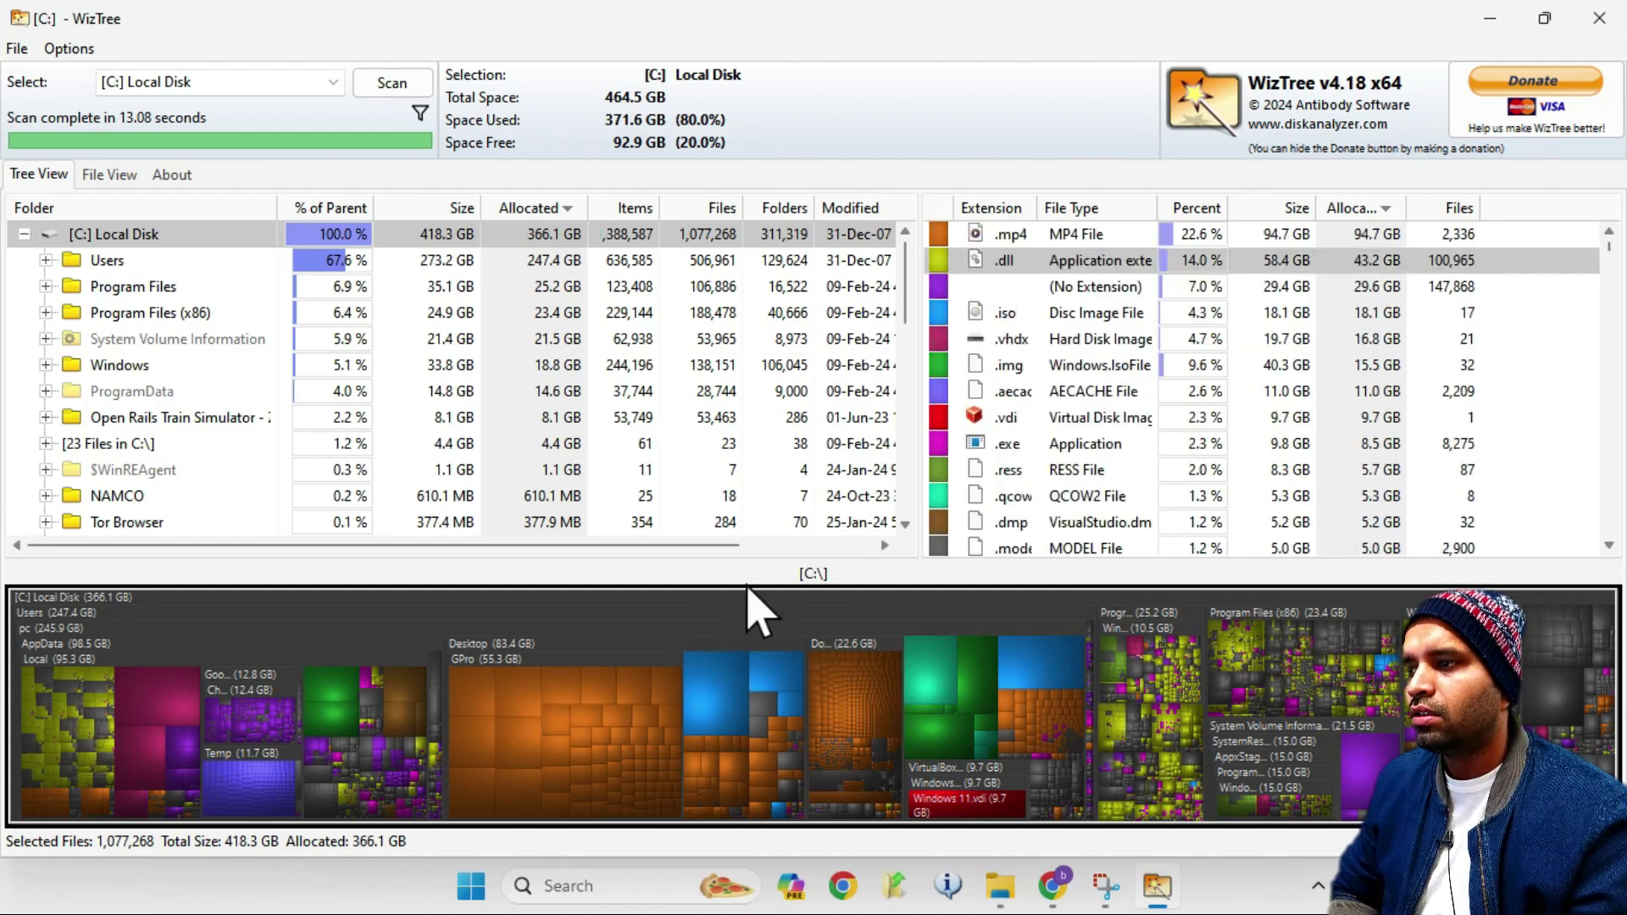
# - Enlarge the treemap and open the folder containing GH020269.MP4 from its block under GPro
pyautogui.moveTo(851, 562); pyautogui.dragTo(861, 367)
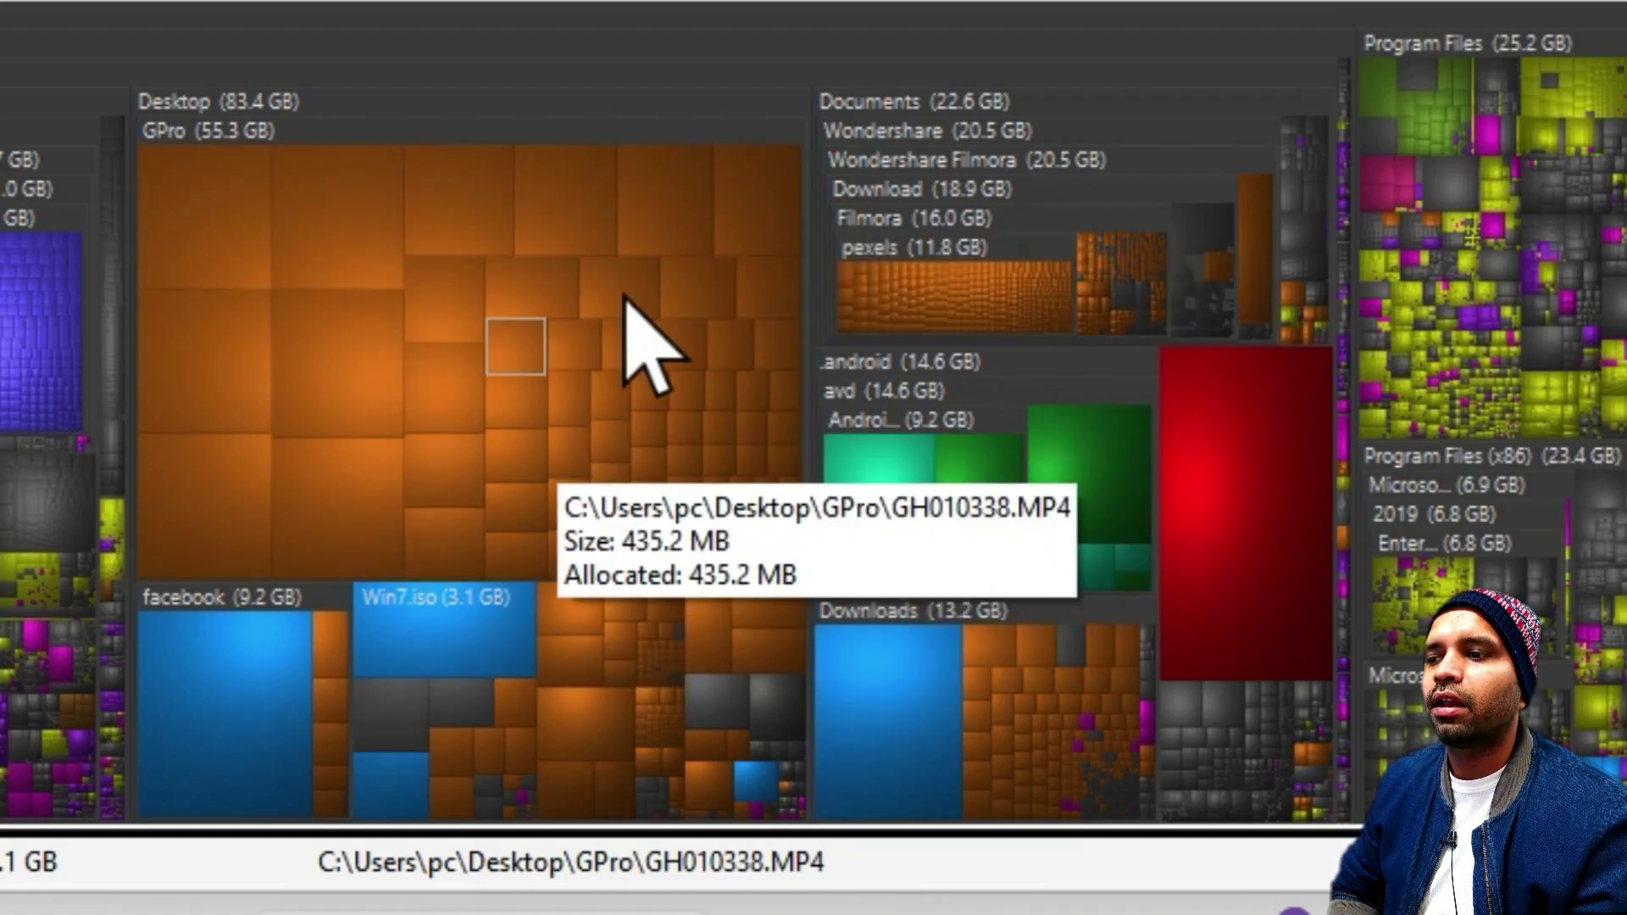
pyautogui.rightClick(543, 278)
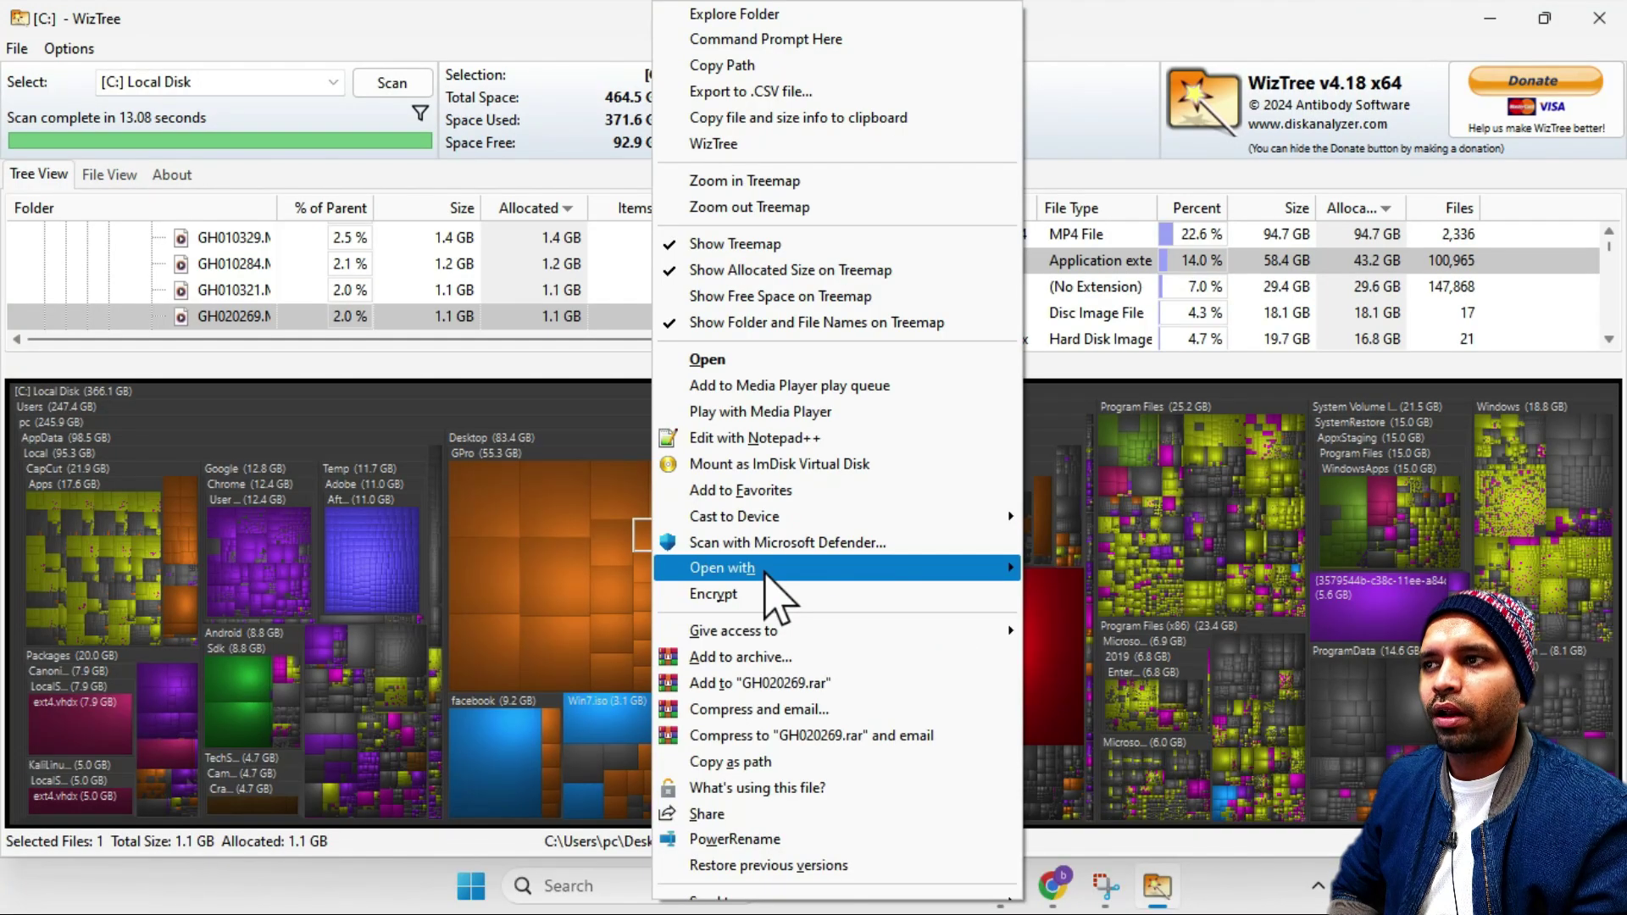
pyautogui.moveTo(739, 360)
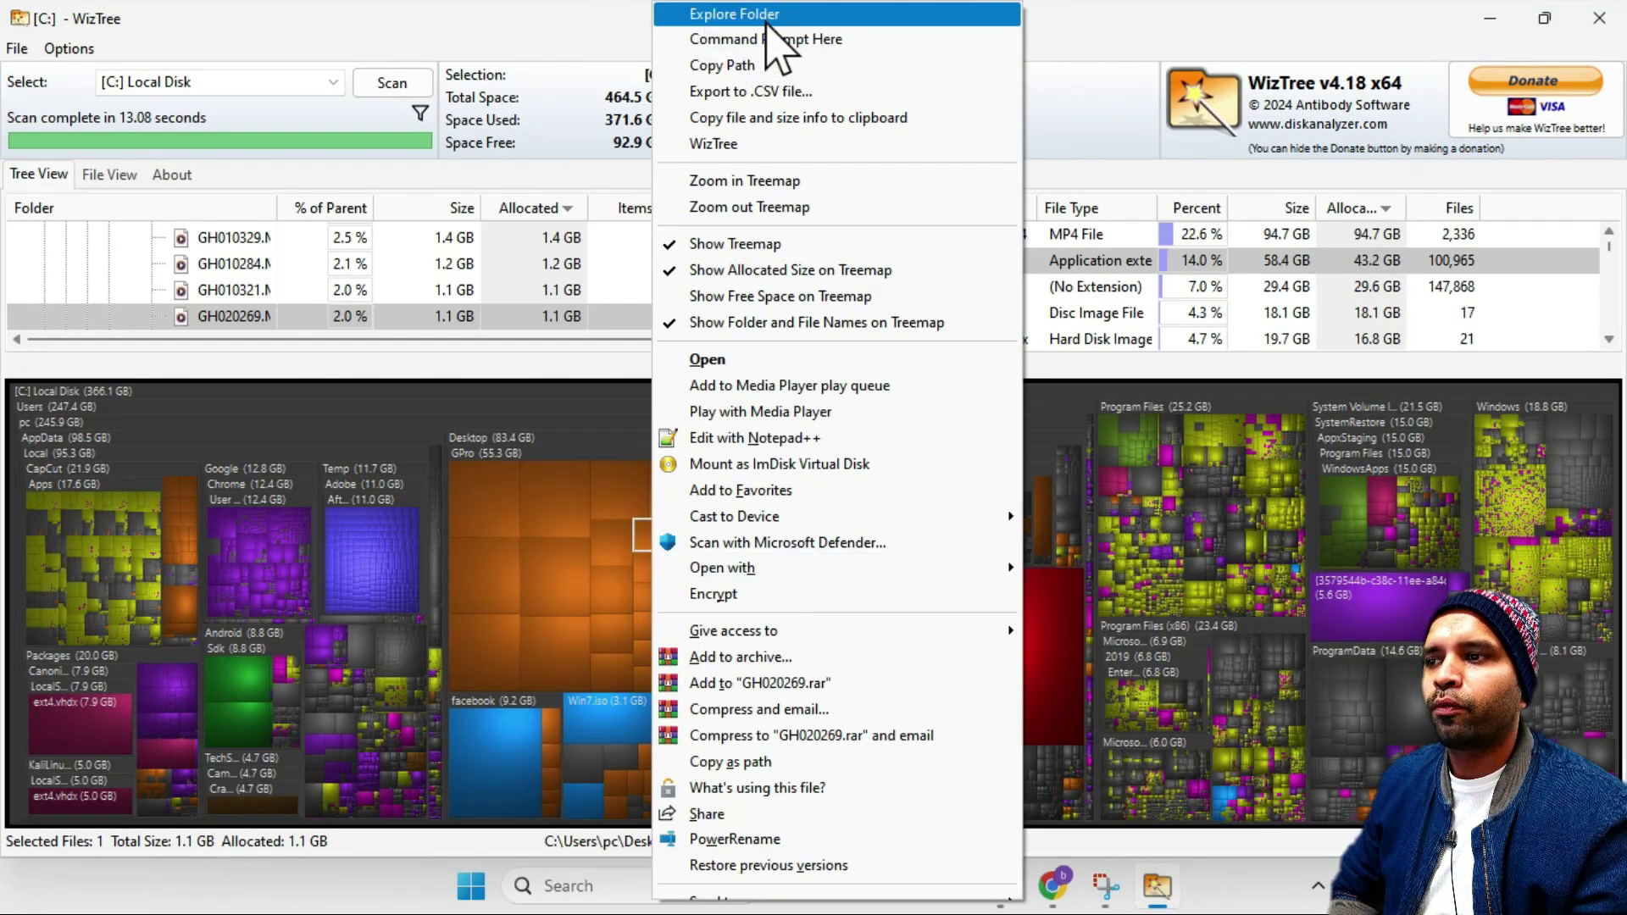
pyautogui.click(712, 14)
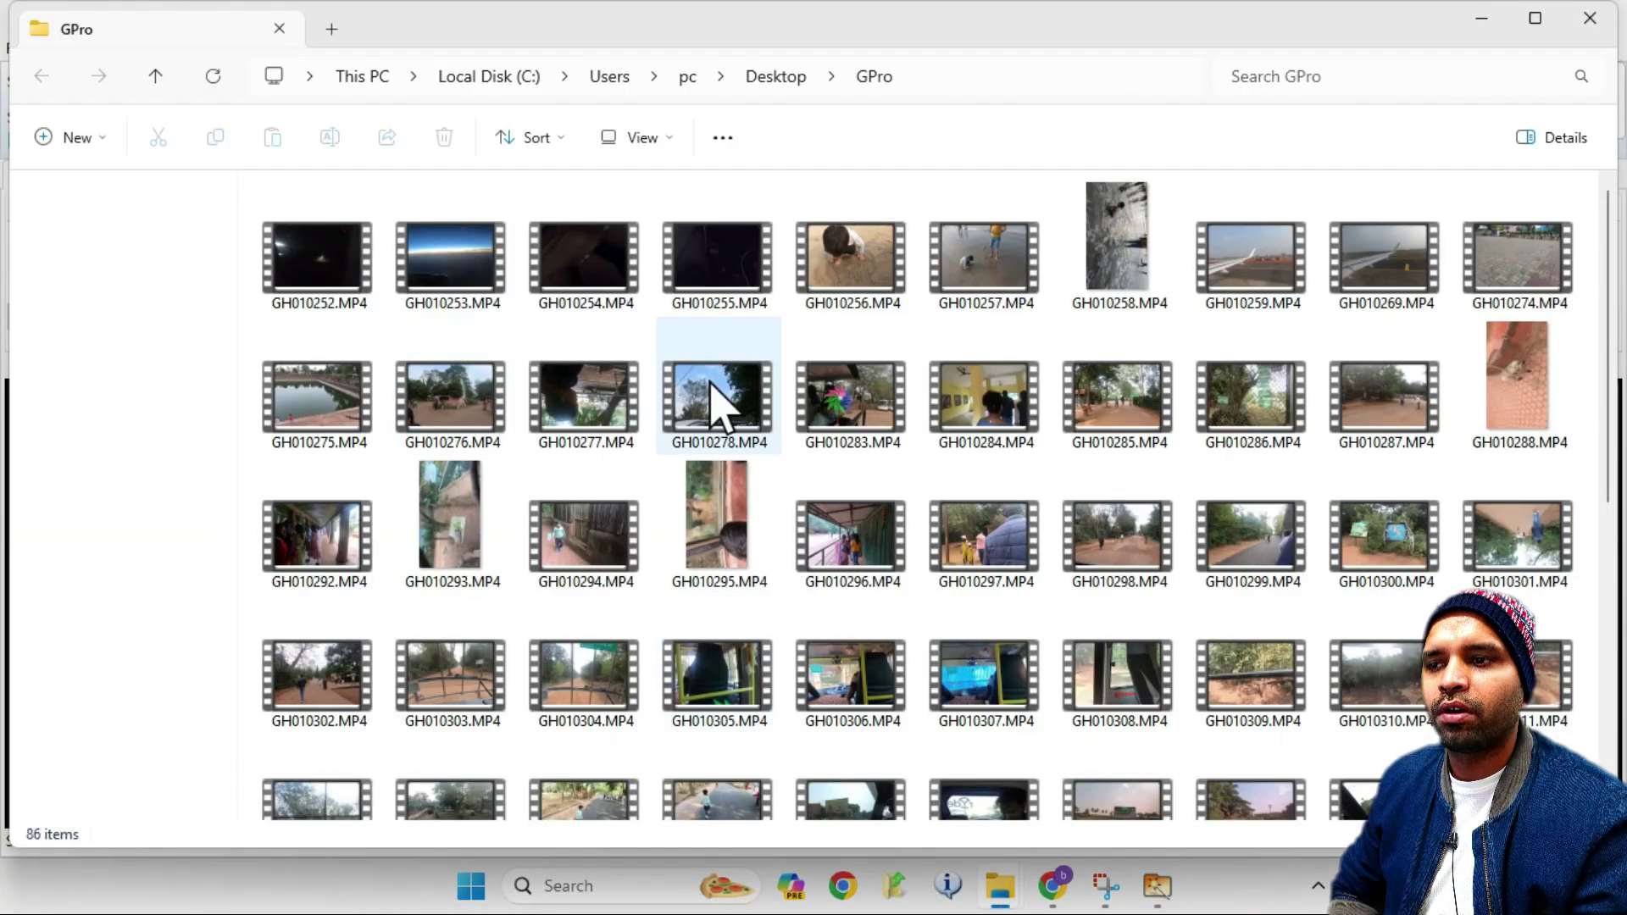
# - Look through the videos in the GPro folder and close its window
pyautogui.scroll(-5, 1187, 598)
pyautogui.scroll(5, 1186, 593)
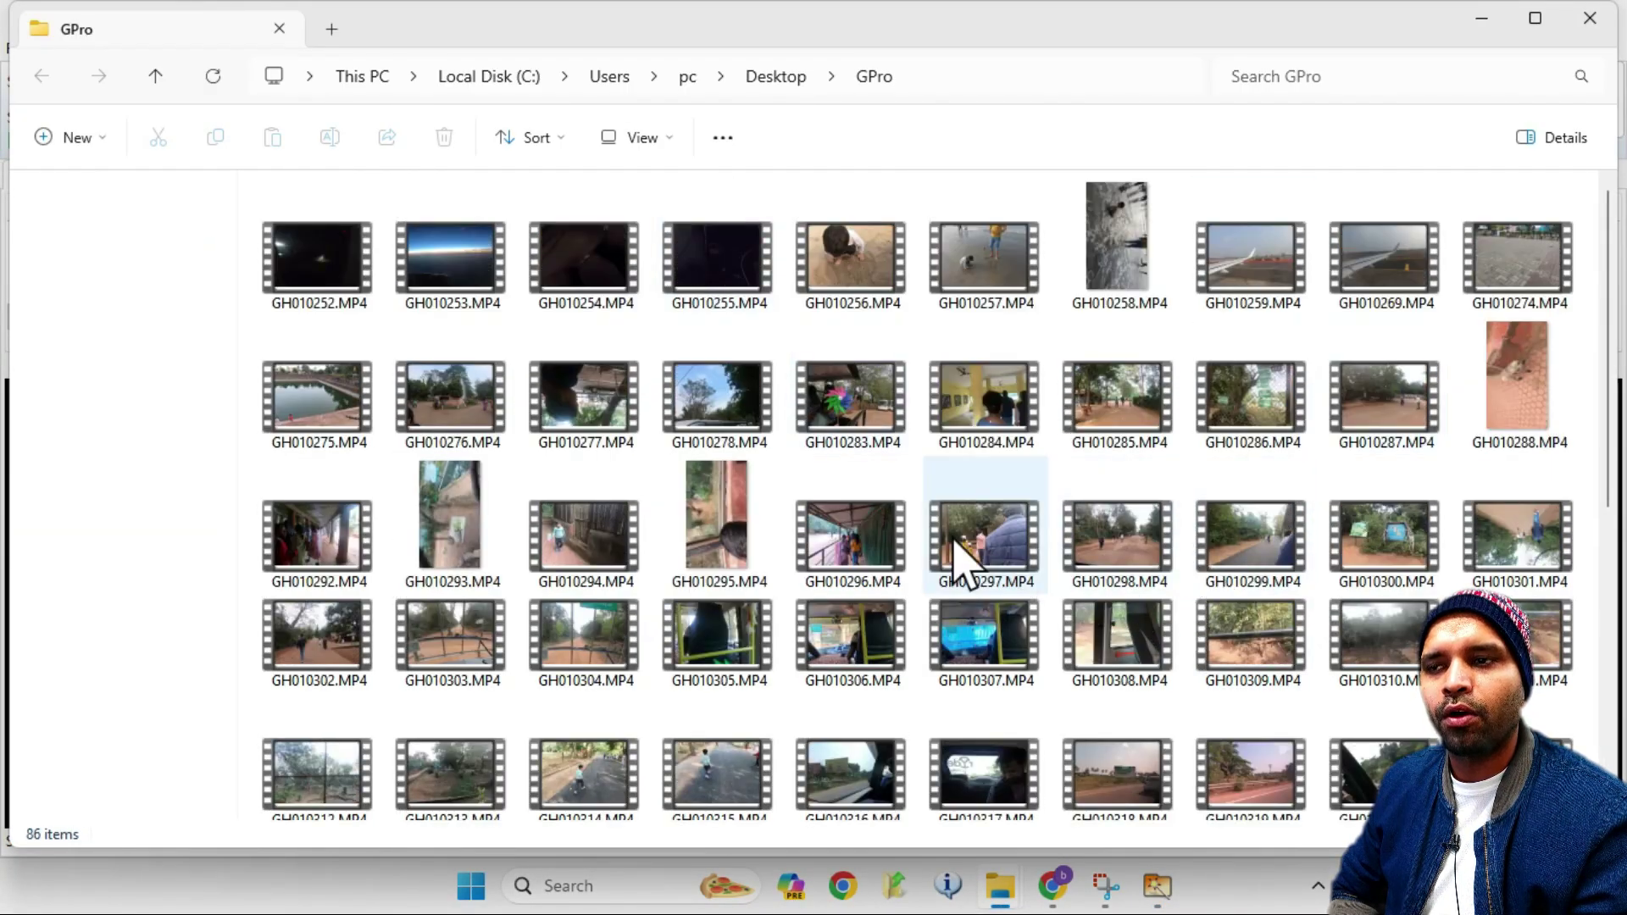
pyautogui.scroll(-5, 1123, 355)
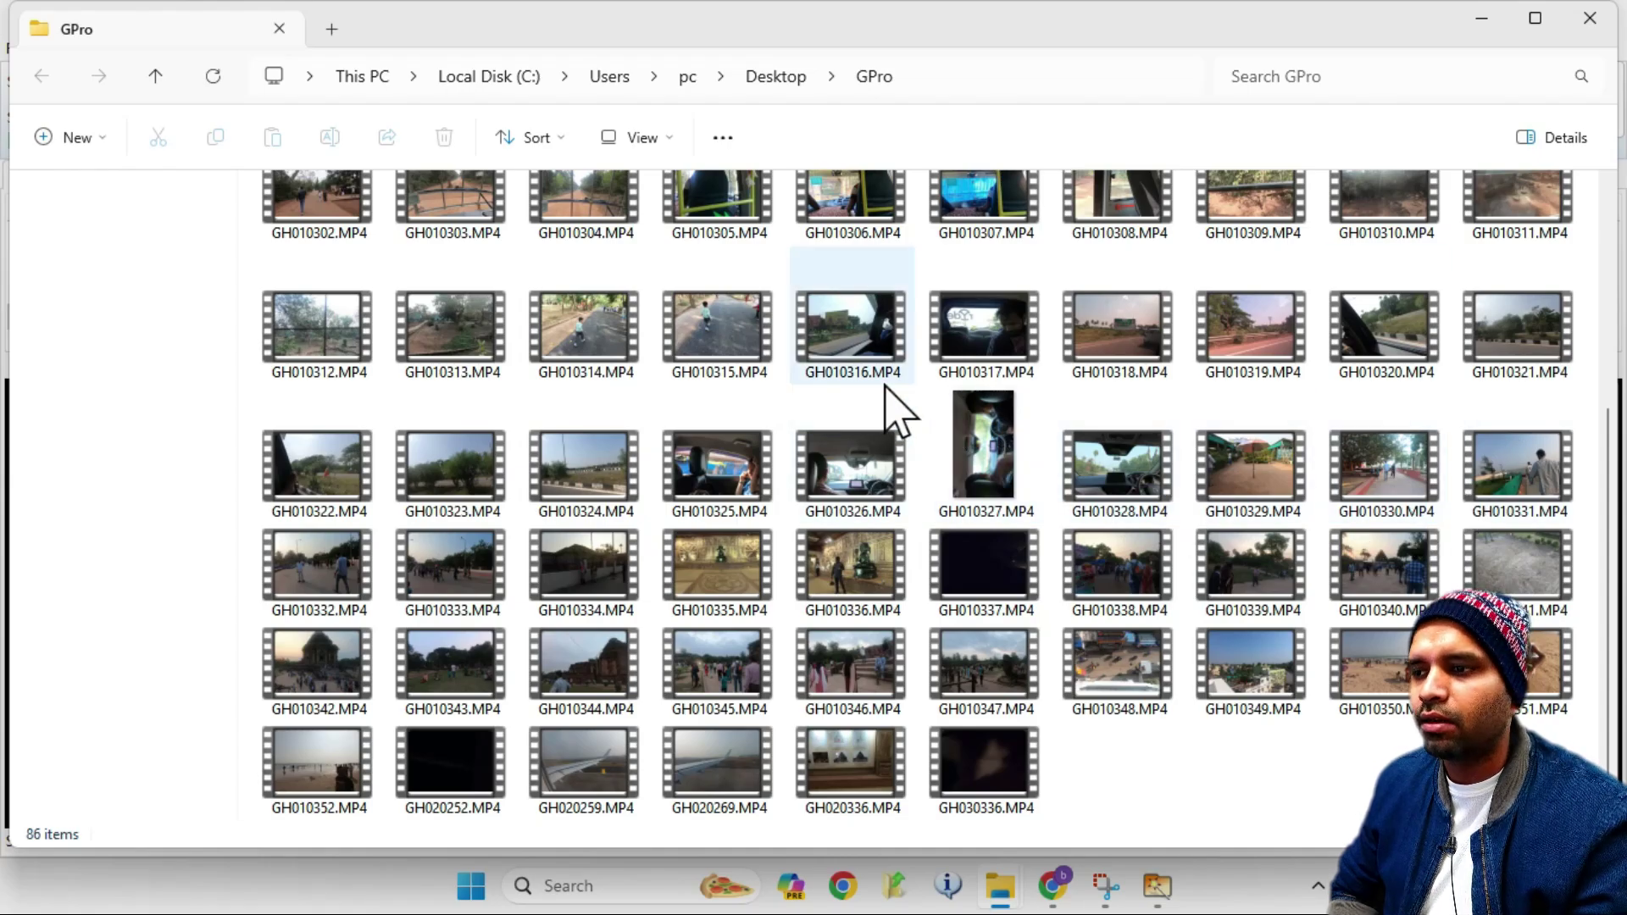
pyautogui.scroll(3, 890, 407)
pyautogui.click(1590, 20)
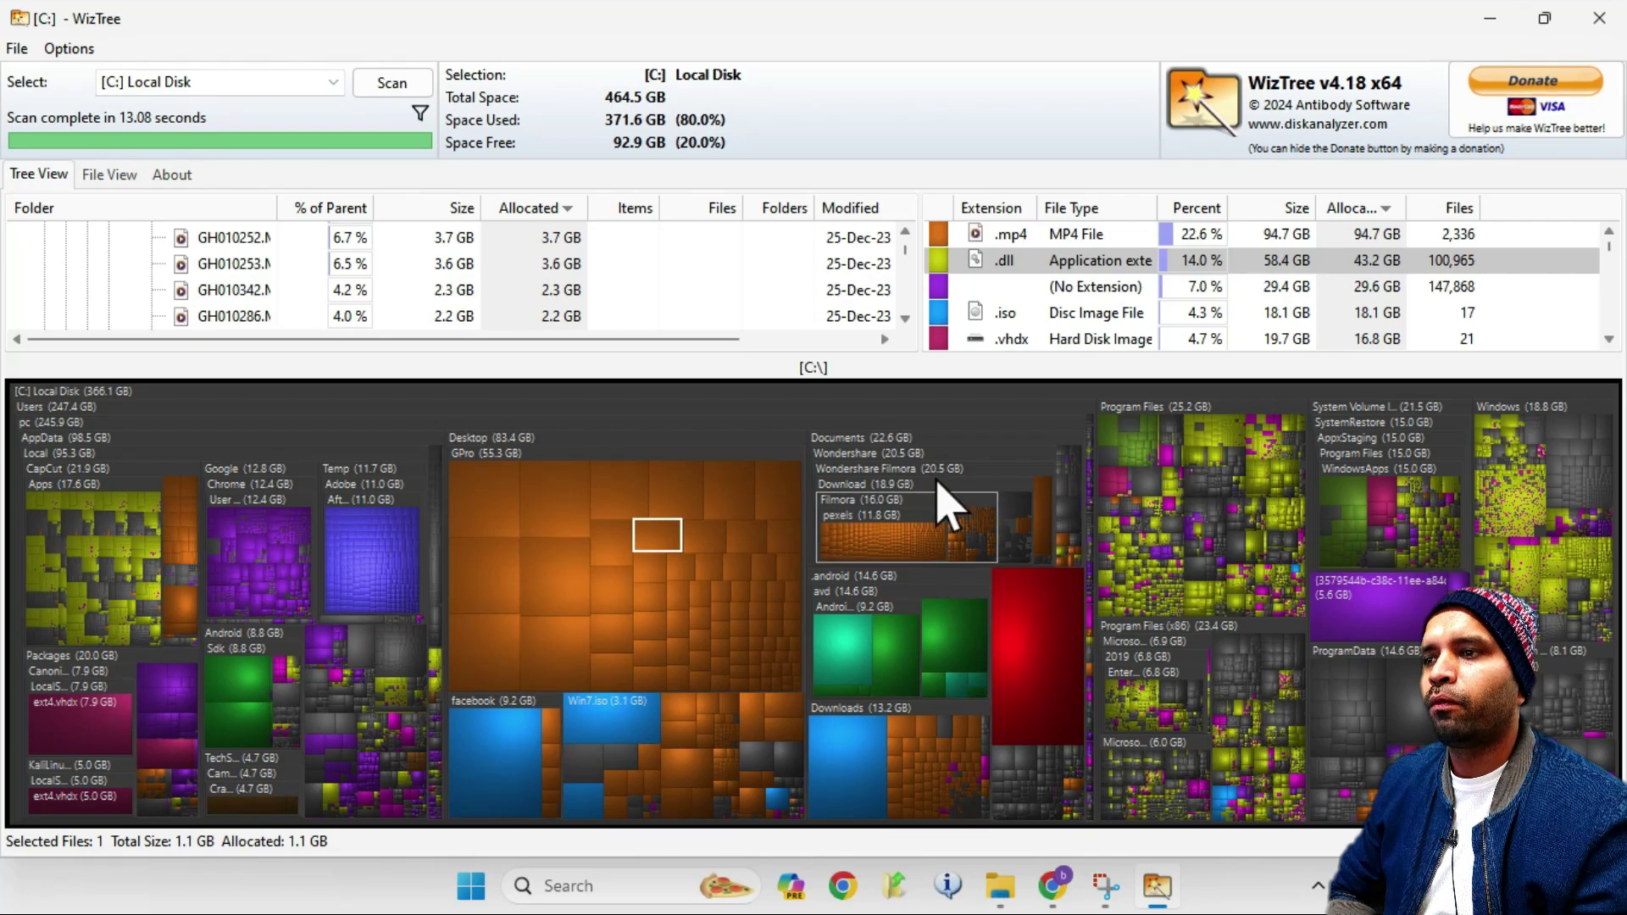
# - Reduce the treemap's height and list the drive's individual files sorted by size, largest first
pyautogui.moveTo(958, 355); pyautogui.dragTo(963, 505)
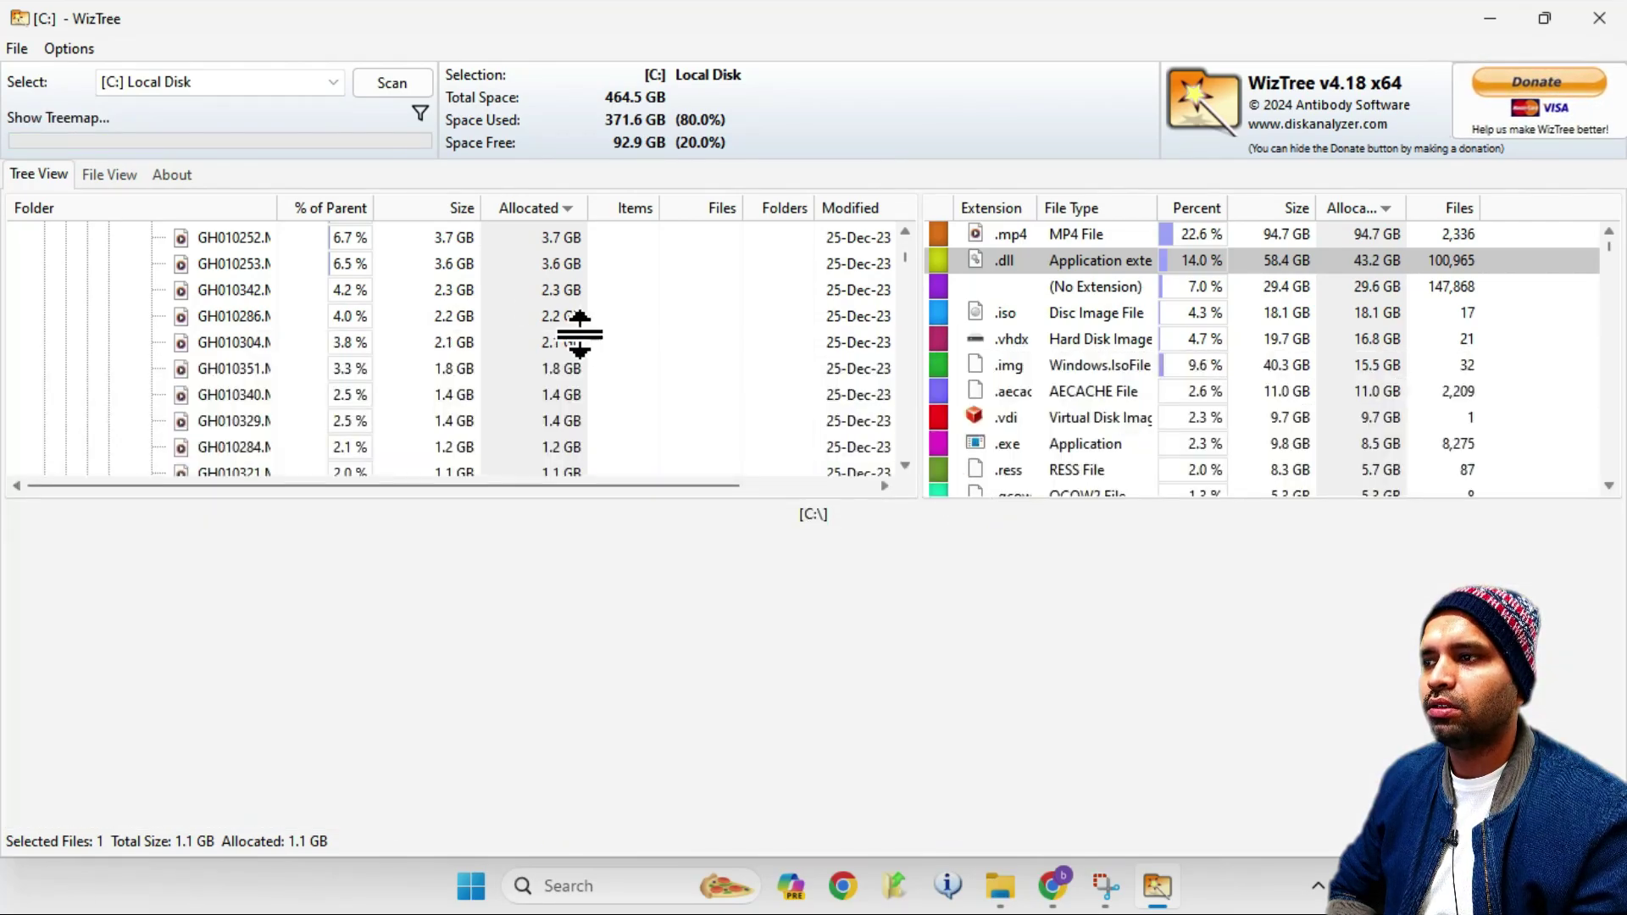
pyautogui.click(107, 172)
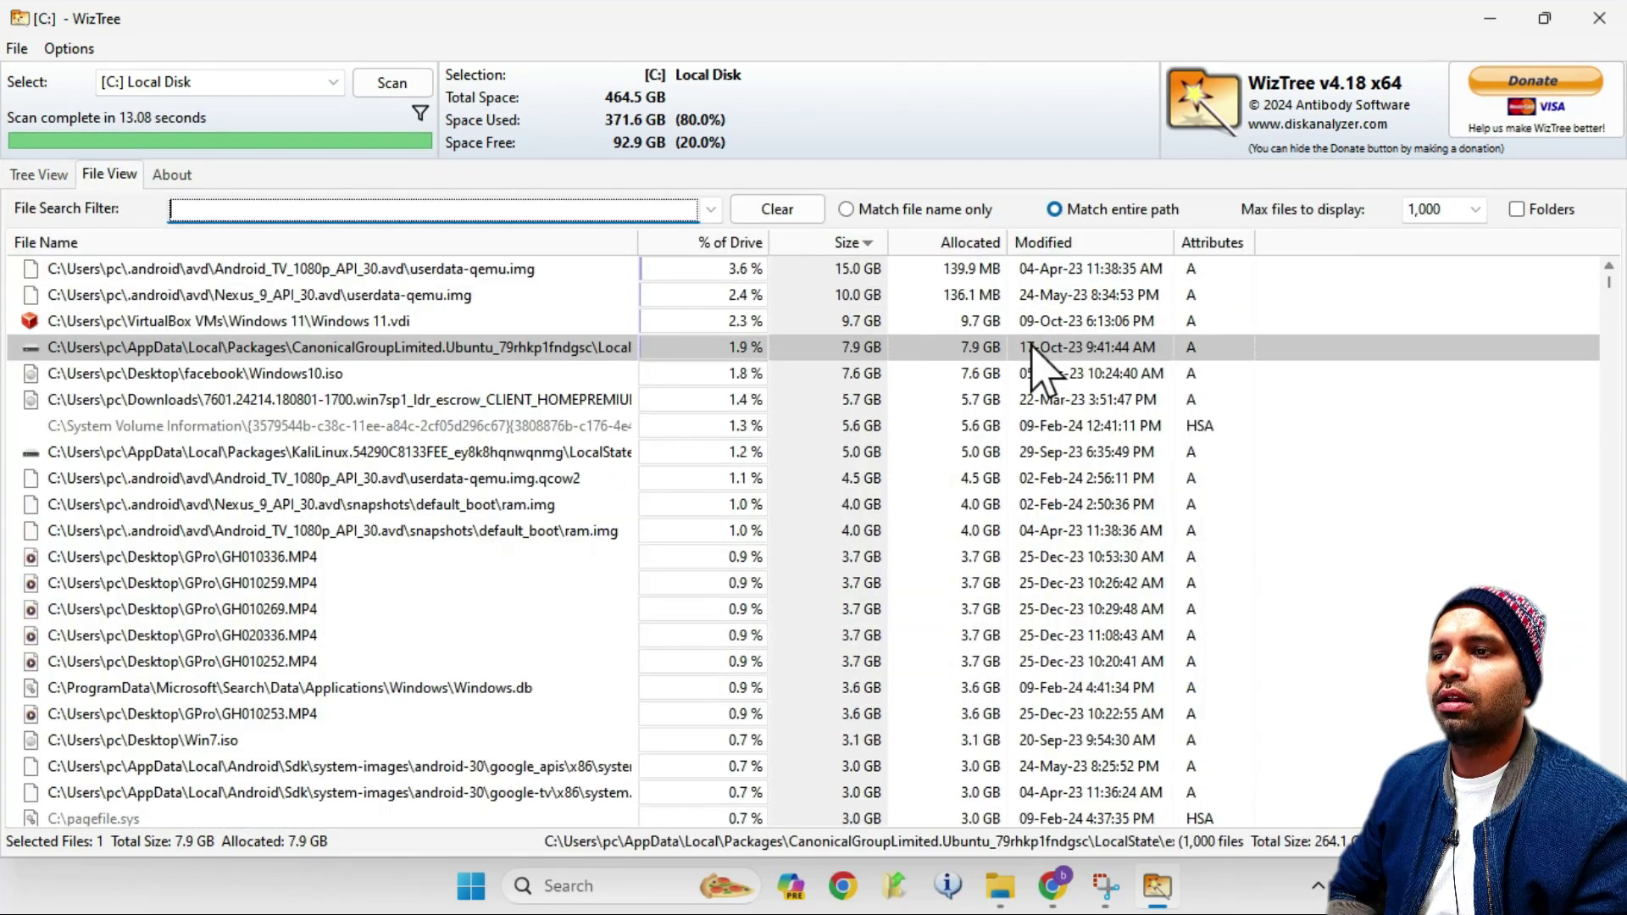
pyautogui.click(856, 243)
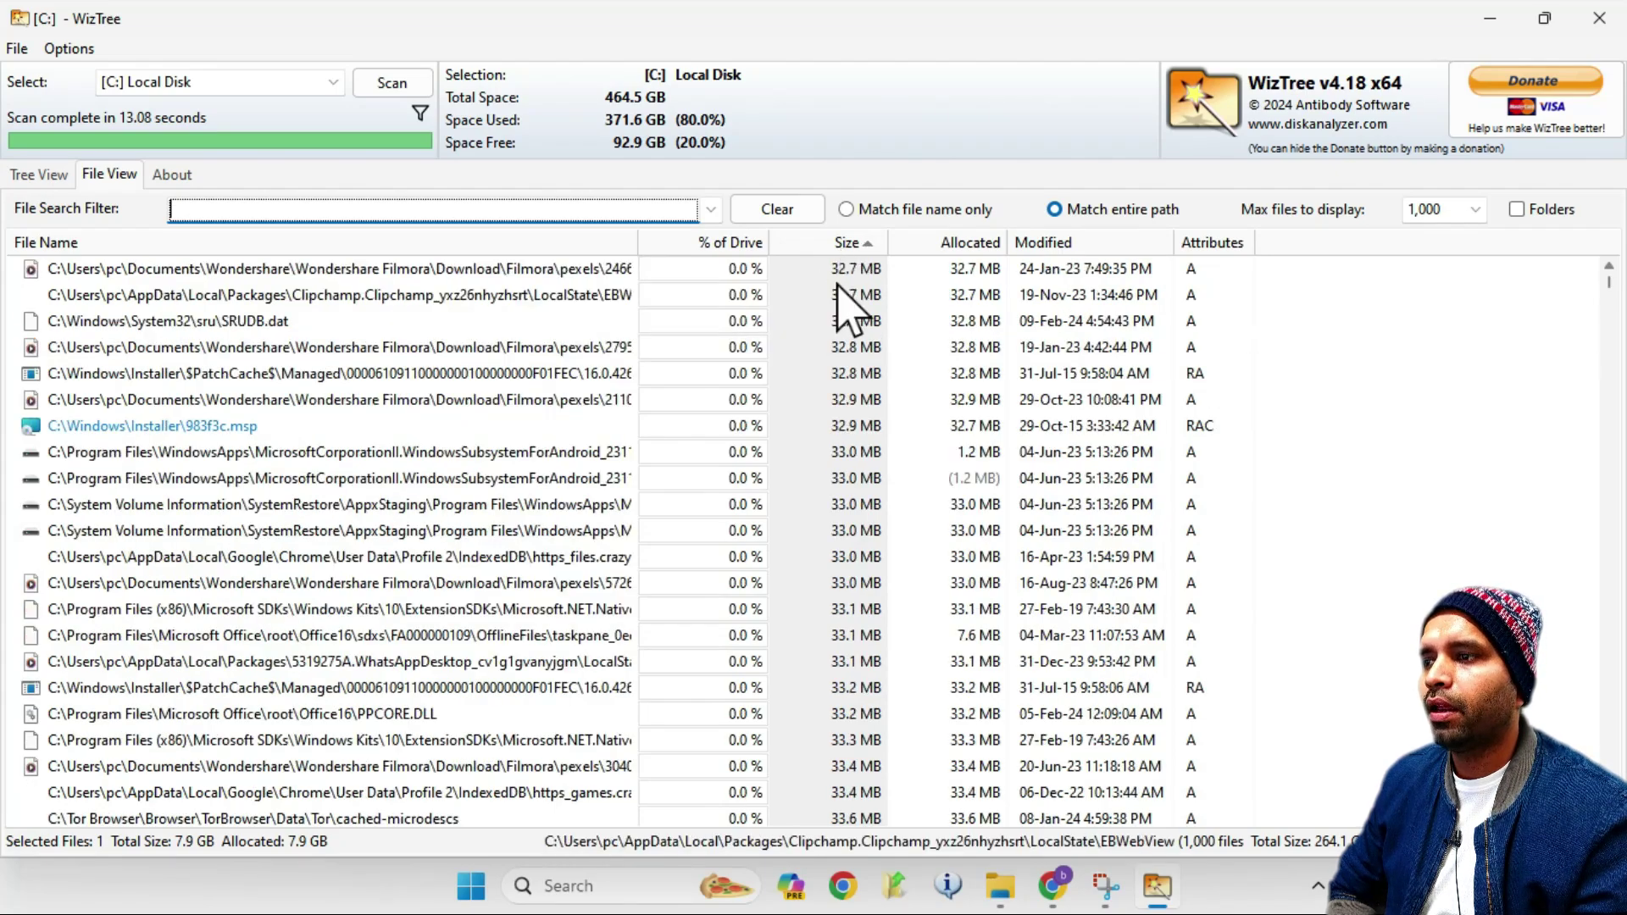
pyautogui.click(858, 243)
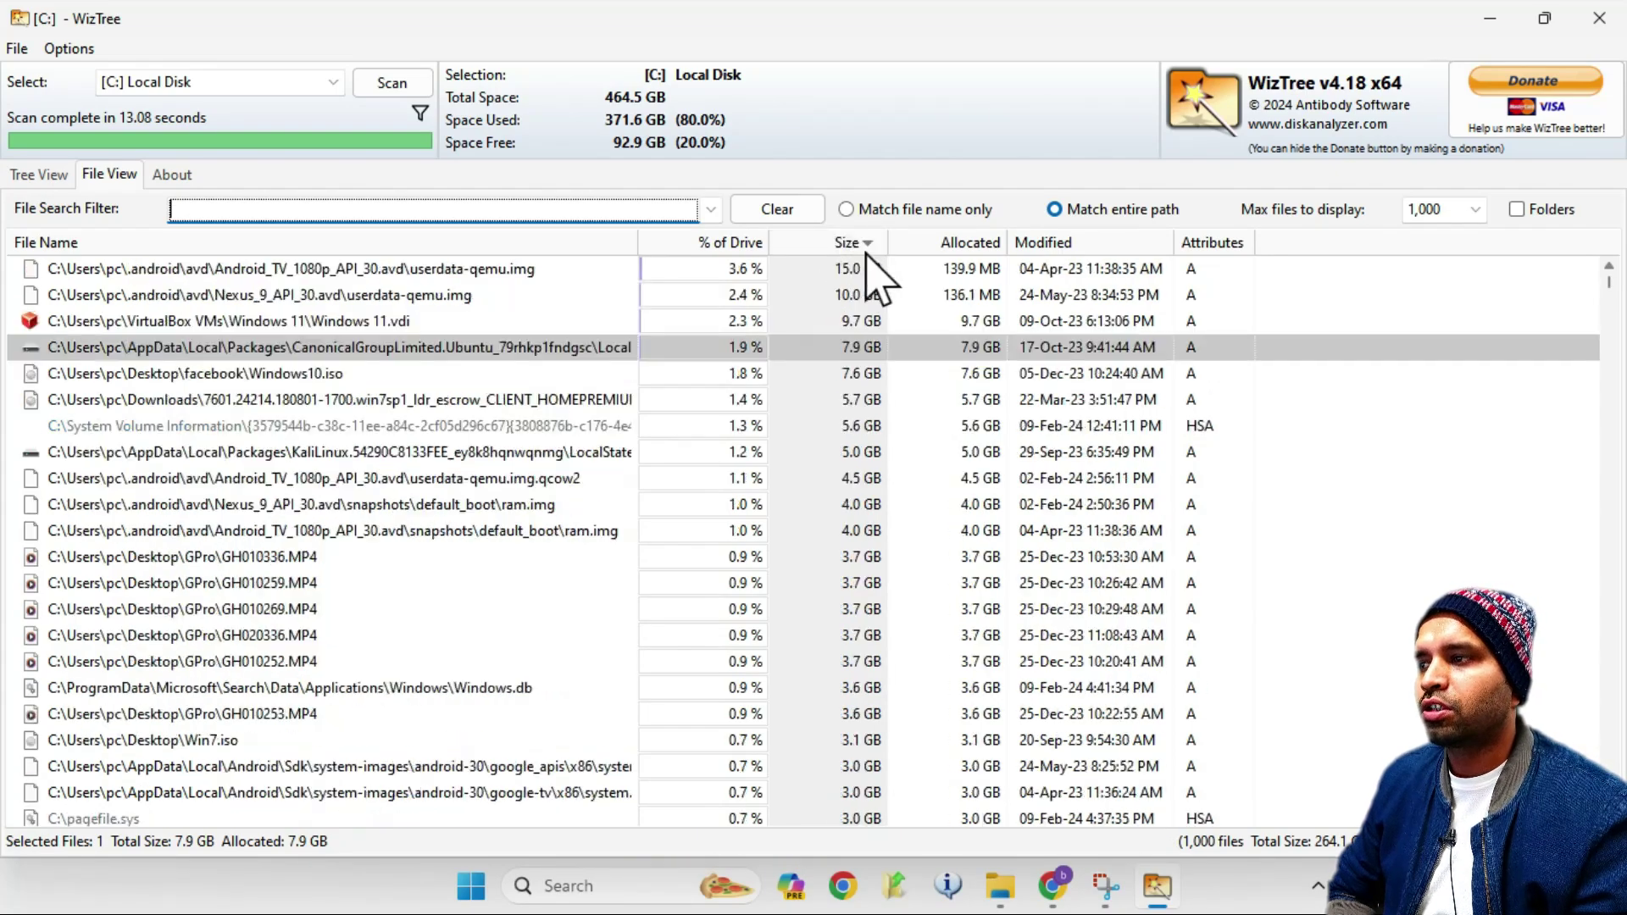
# - Check the three largest files and open the containing folder of userdata-qemu.img from Android_TV_1080p_API_30.avd
pyautogui.click(519, 271)
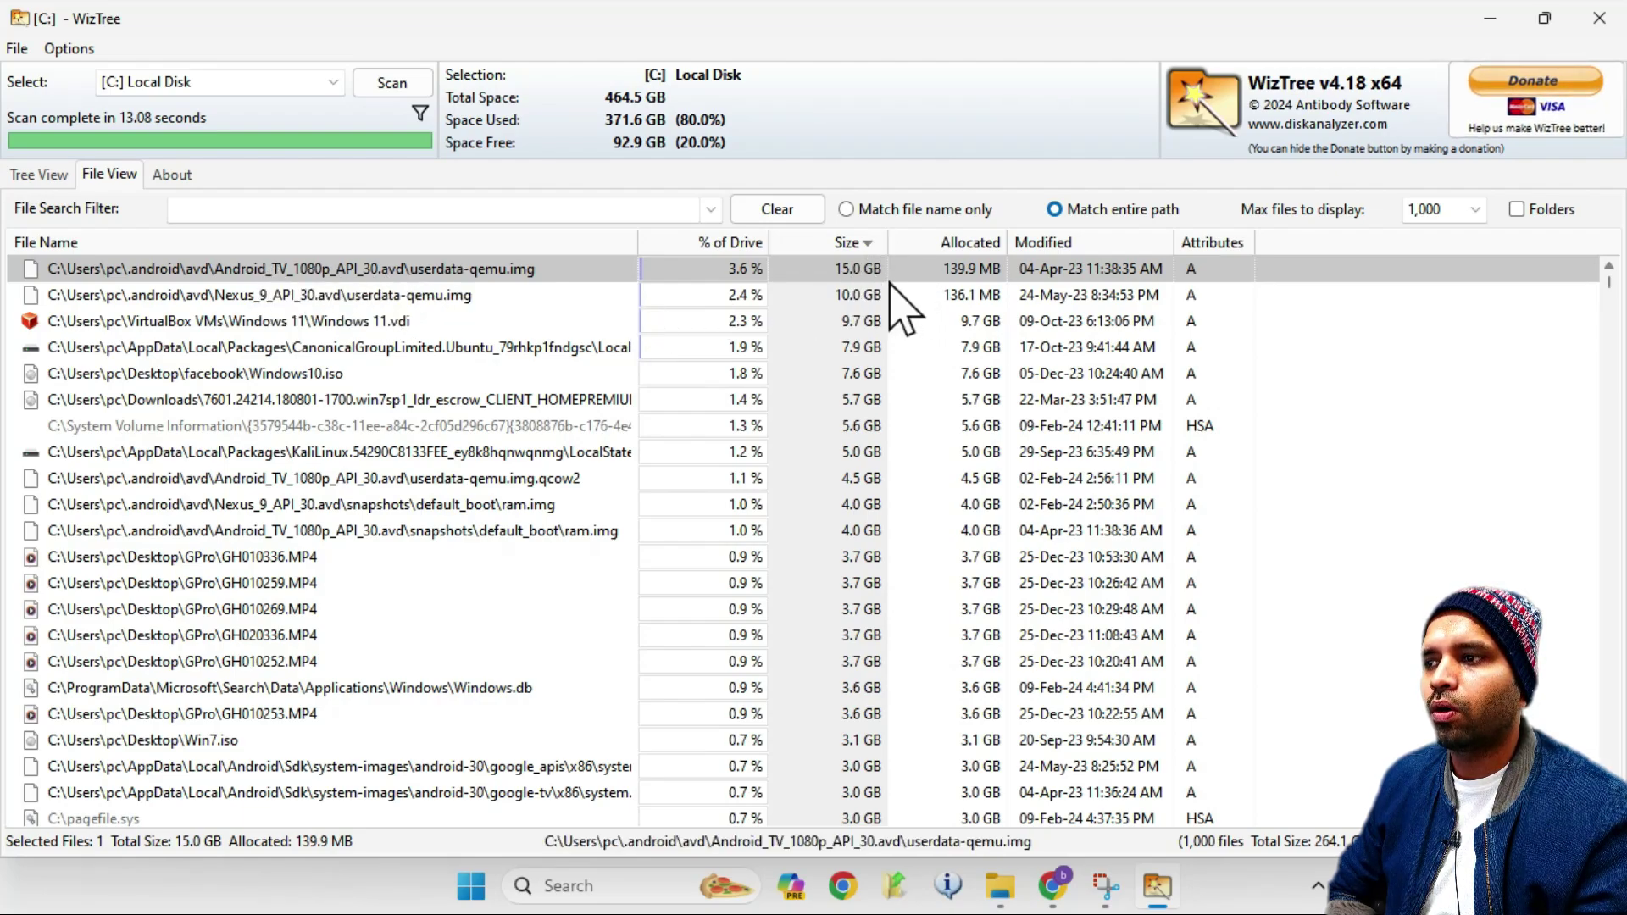
pyautogui.click(413, 298)
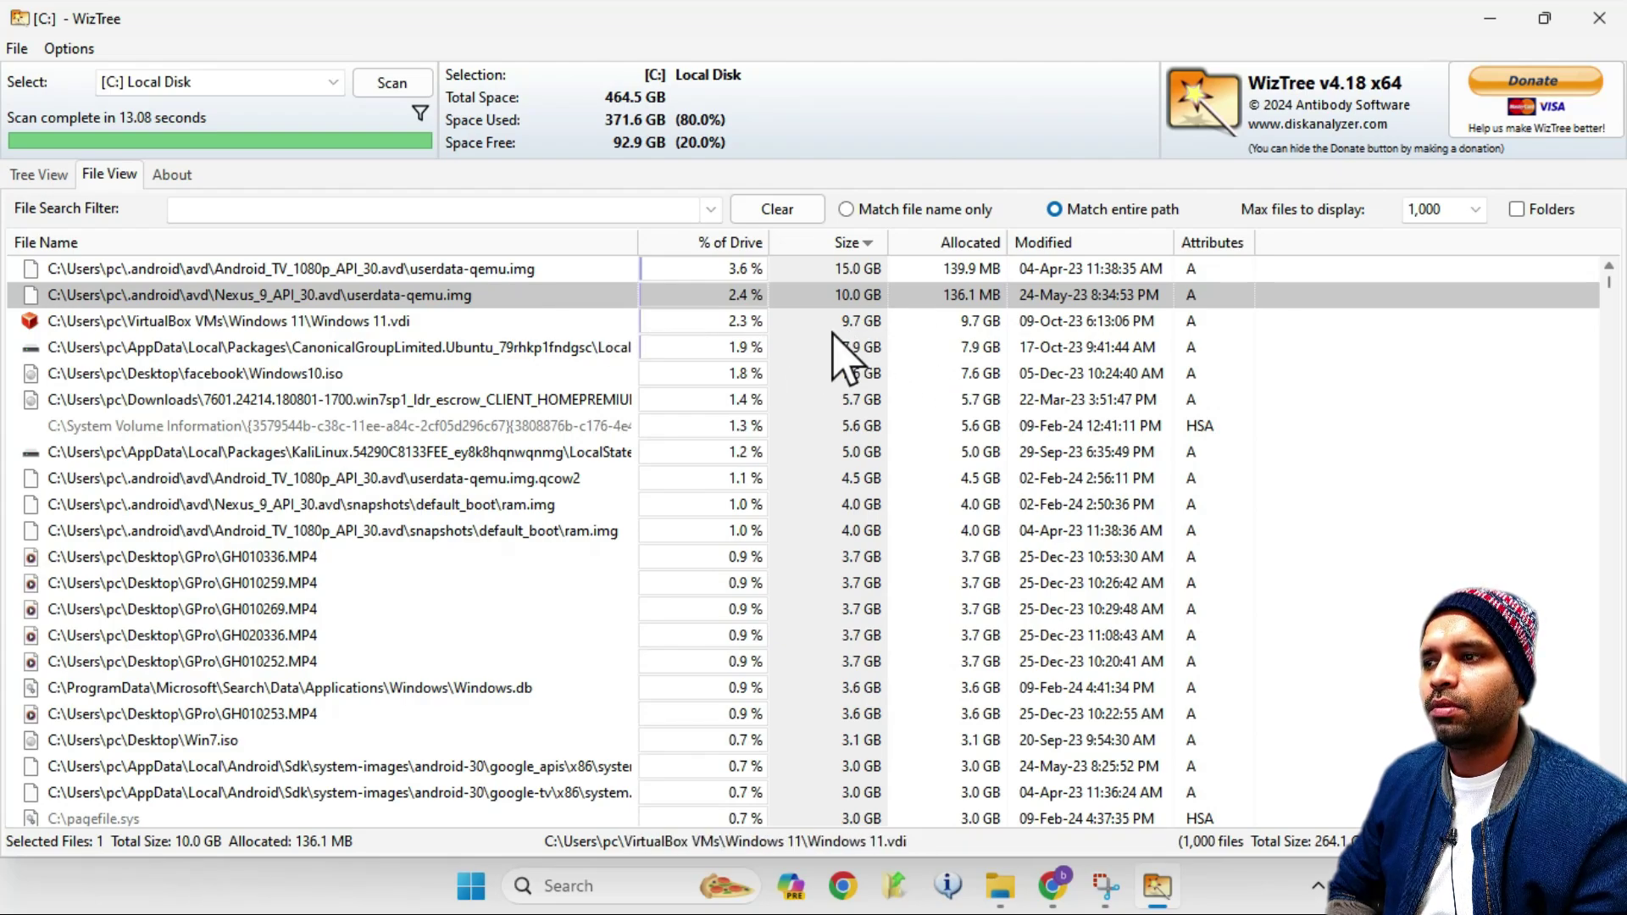
pyautogui.click(353, 322)
pyautogui.click(452, 270)
pyautogui.click(452, 244)
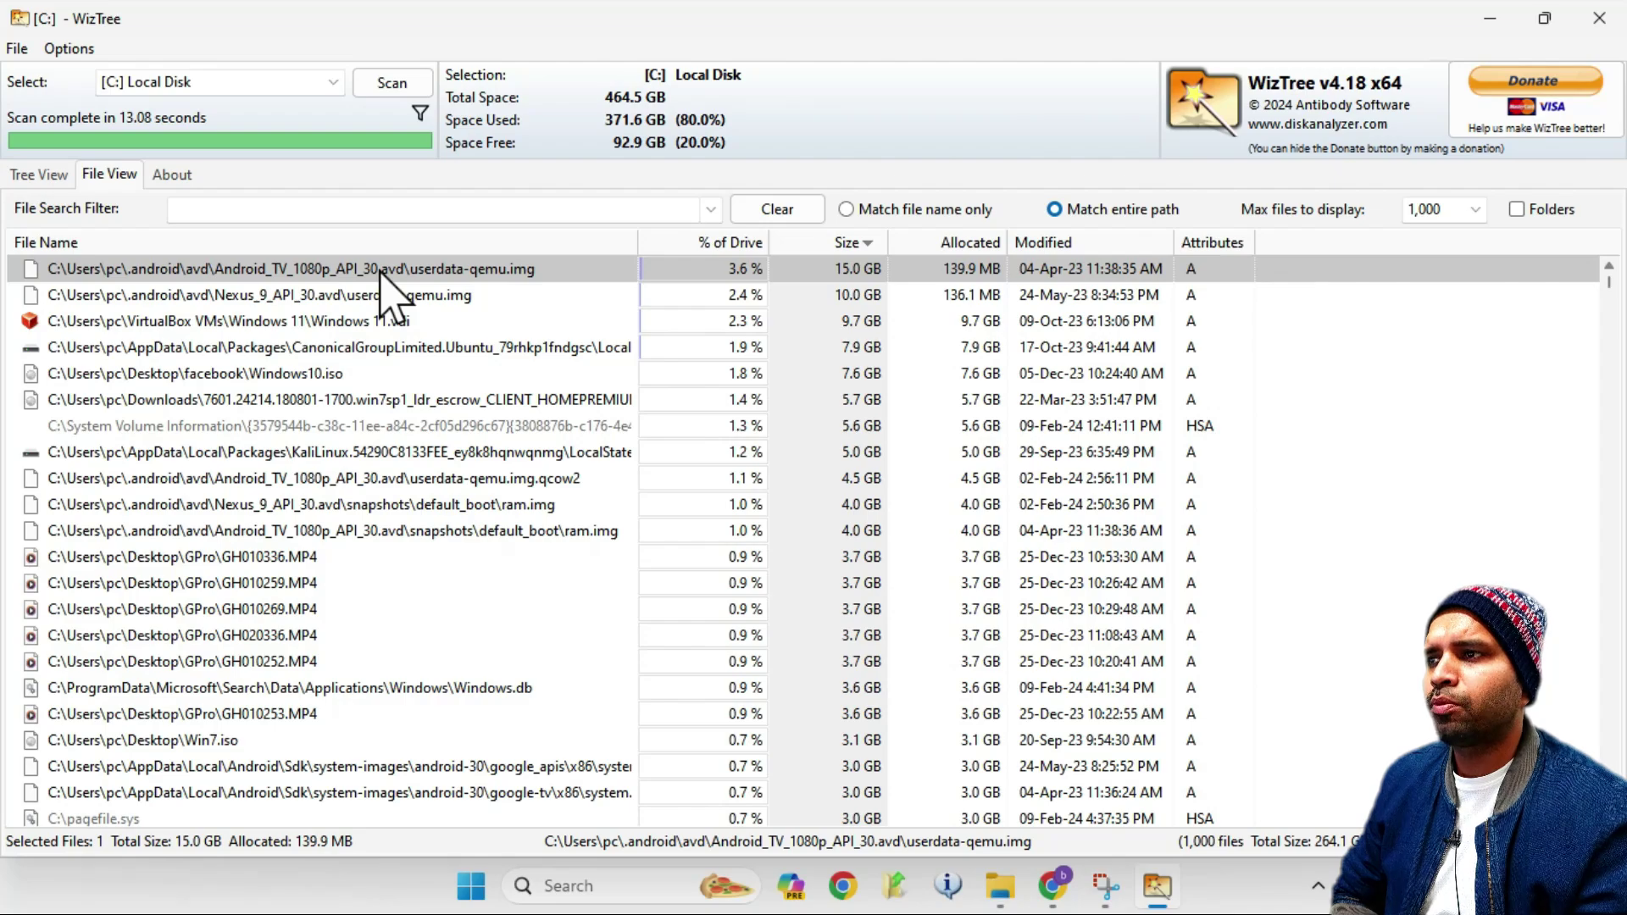
pyautogui.rightClick(437, 272)
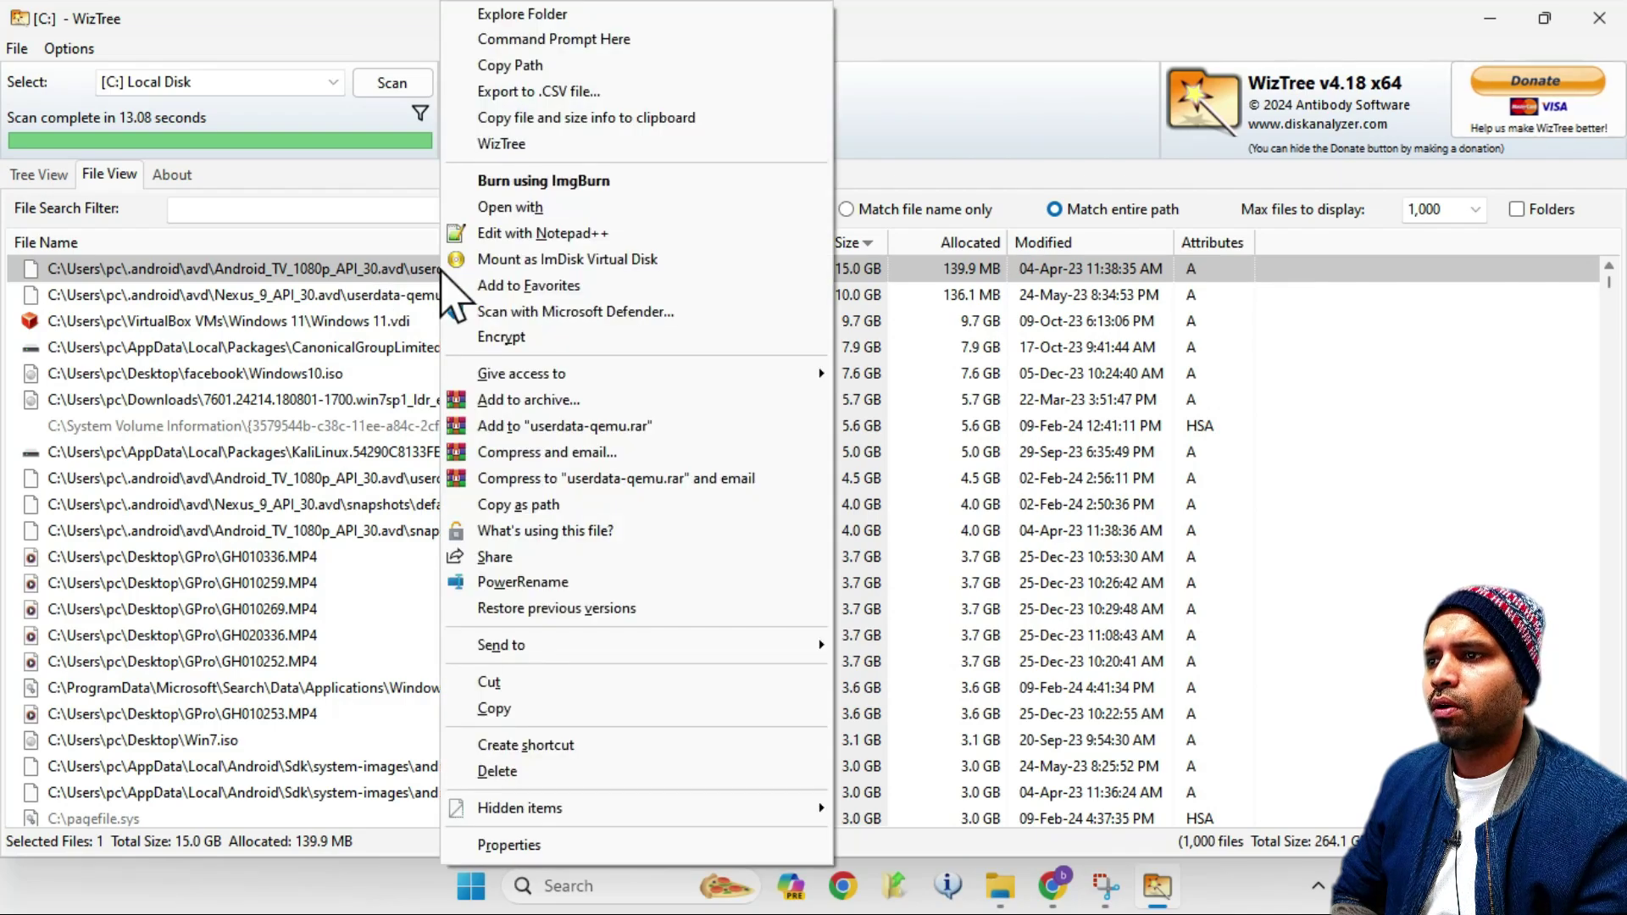
pyautogui.click(534, 12)
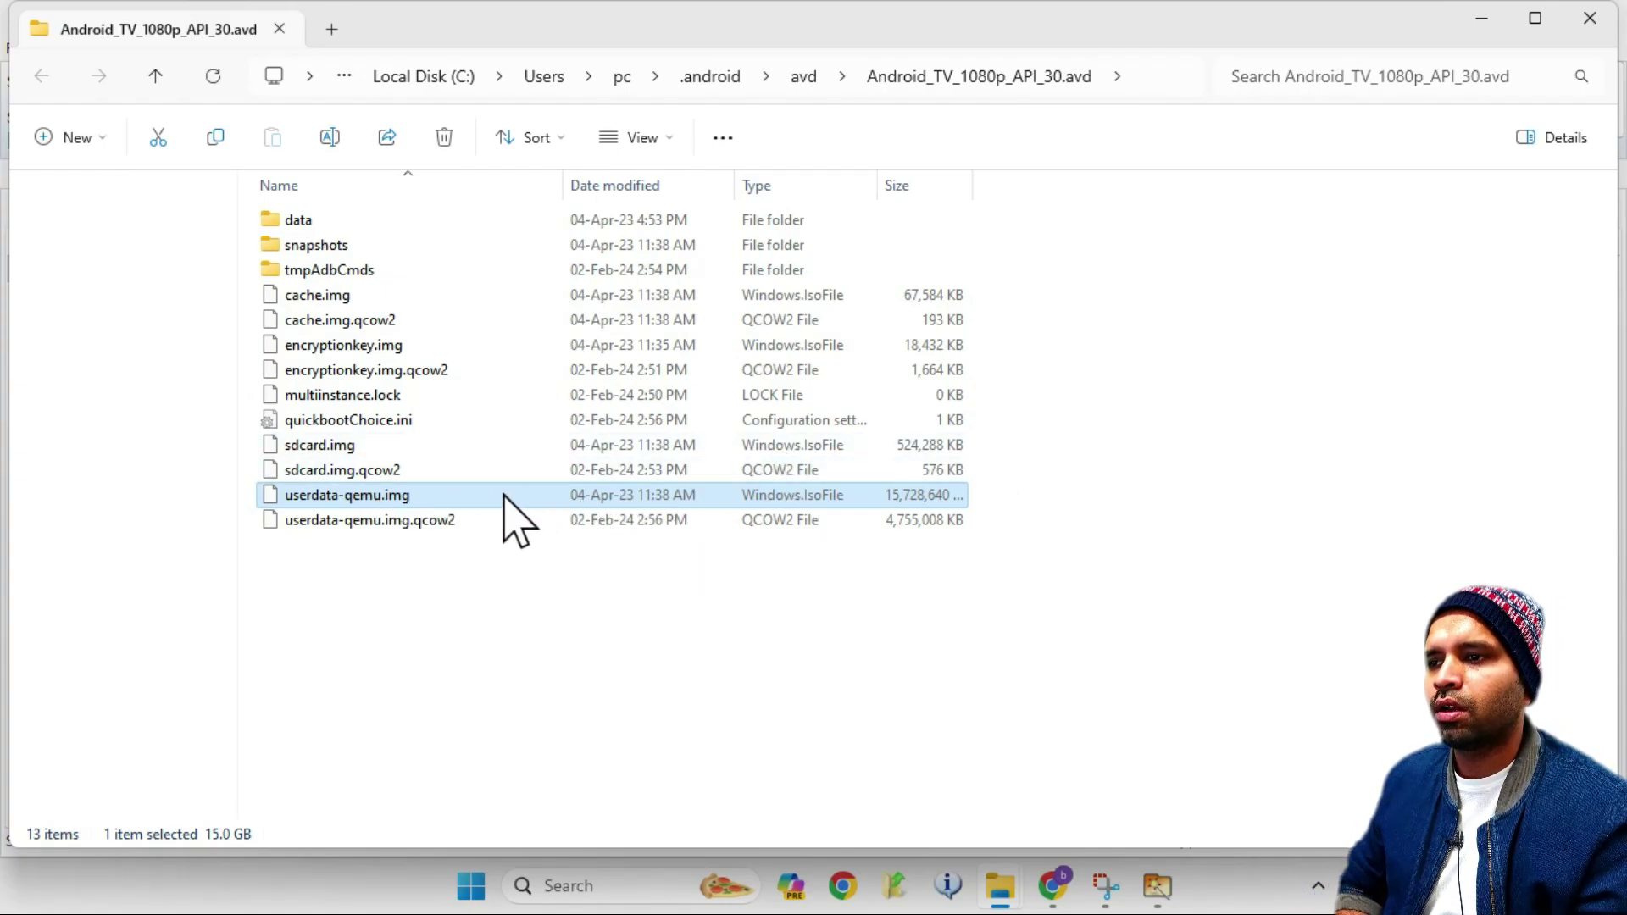
# - Permanently delete userdata-qemu.img from the Android_TV_1080p_API_30.avd folder and close the folder window
pyautogui.hotkey('shift', 'Delete')
pyautogui.click(919, 541)
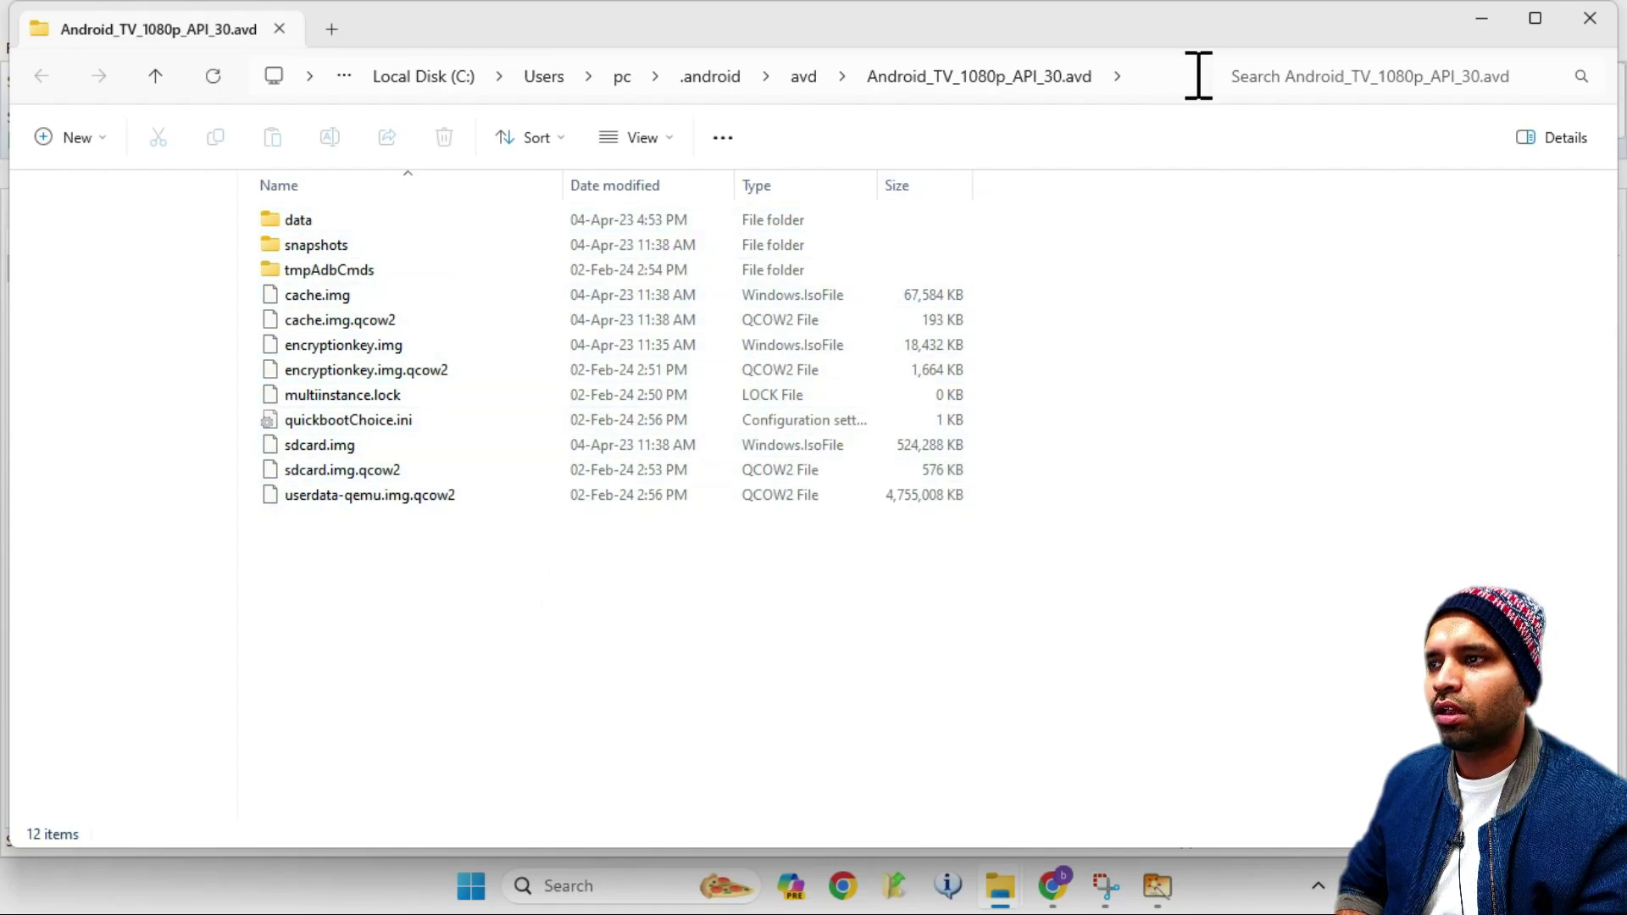
pyautogui.click(1581, 24)
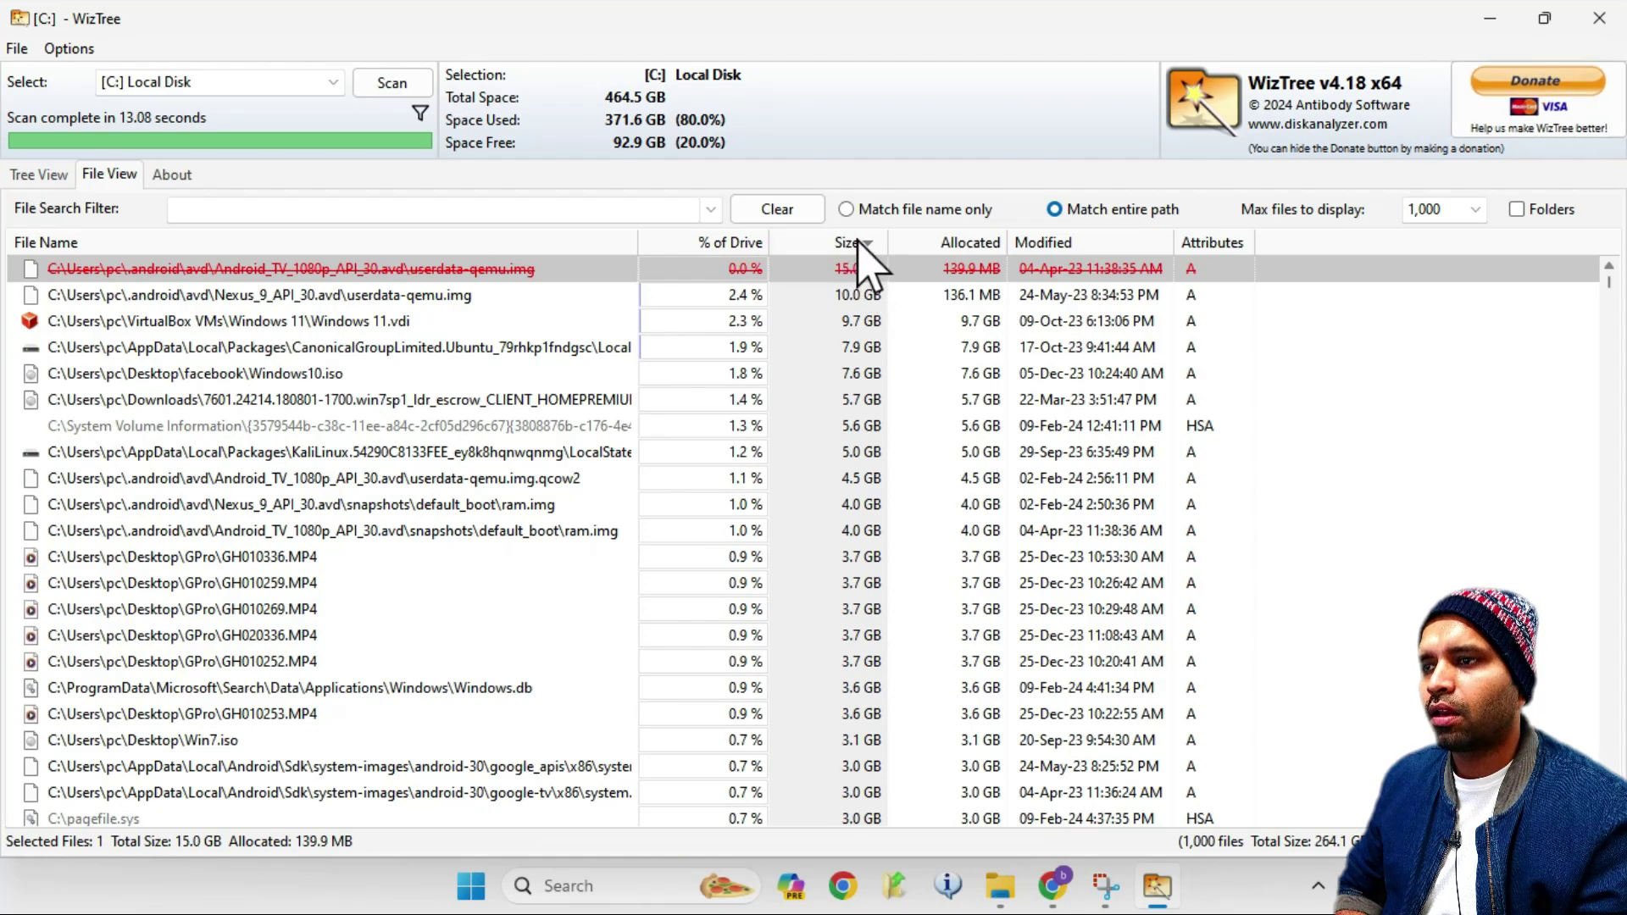
# - Open the containing folder of the Nexus_9_API_30.avd userdata-qemu.img, permanently delete that file and close the folder window
pyautogui.click(441, 296)
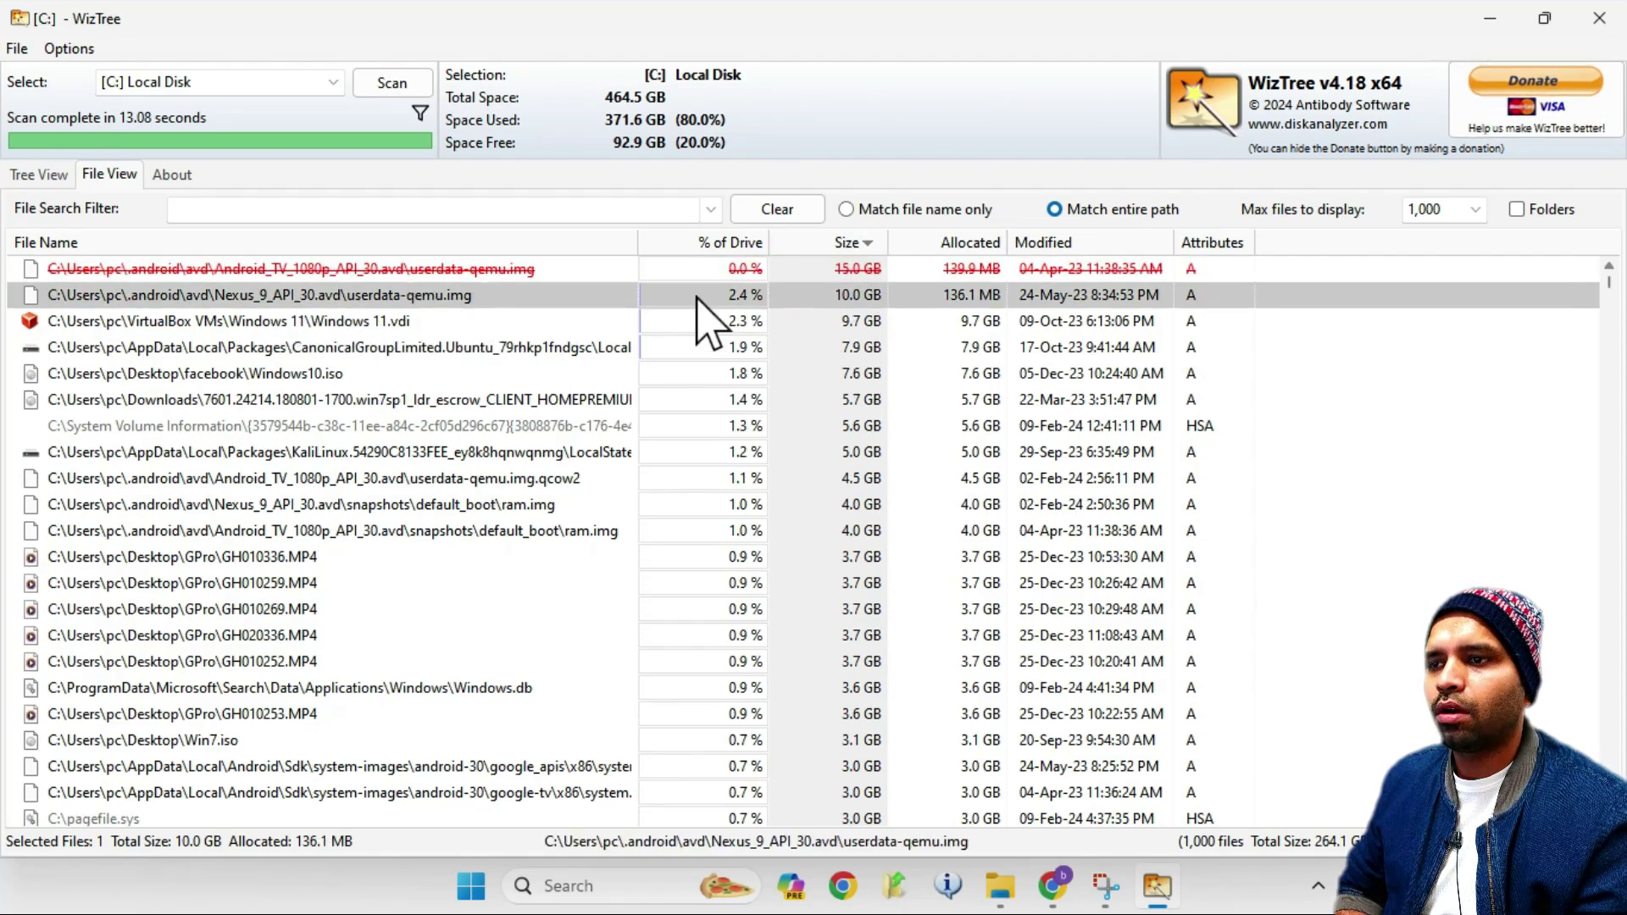
pyautogui.rightClick(504, 297)
pyautogui.click(646, 15)
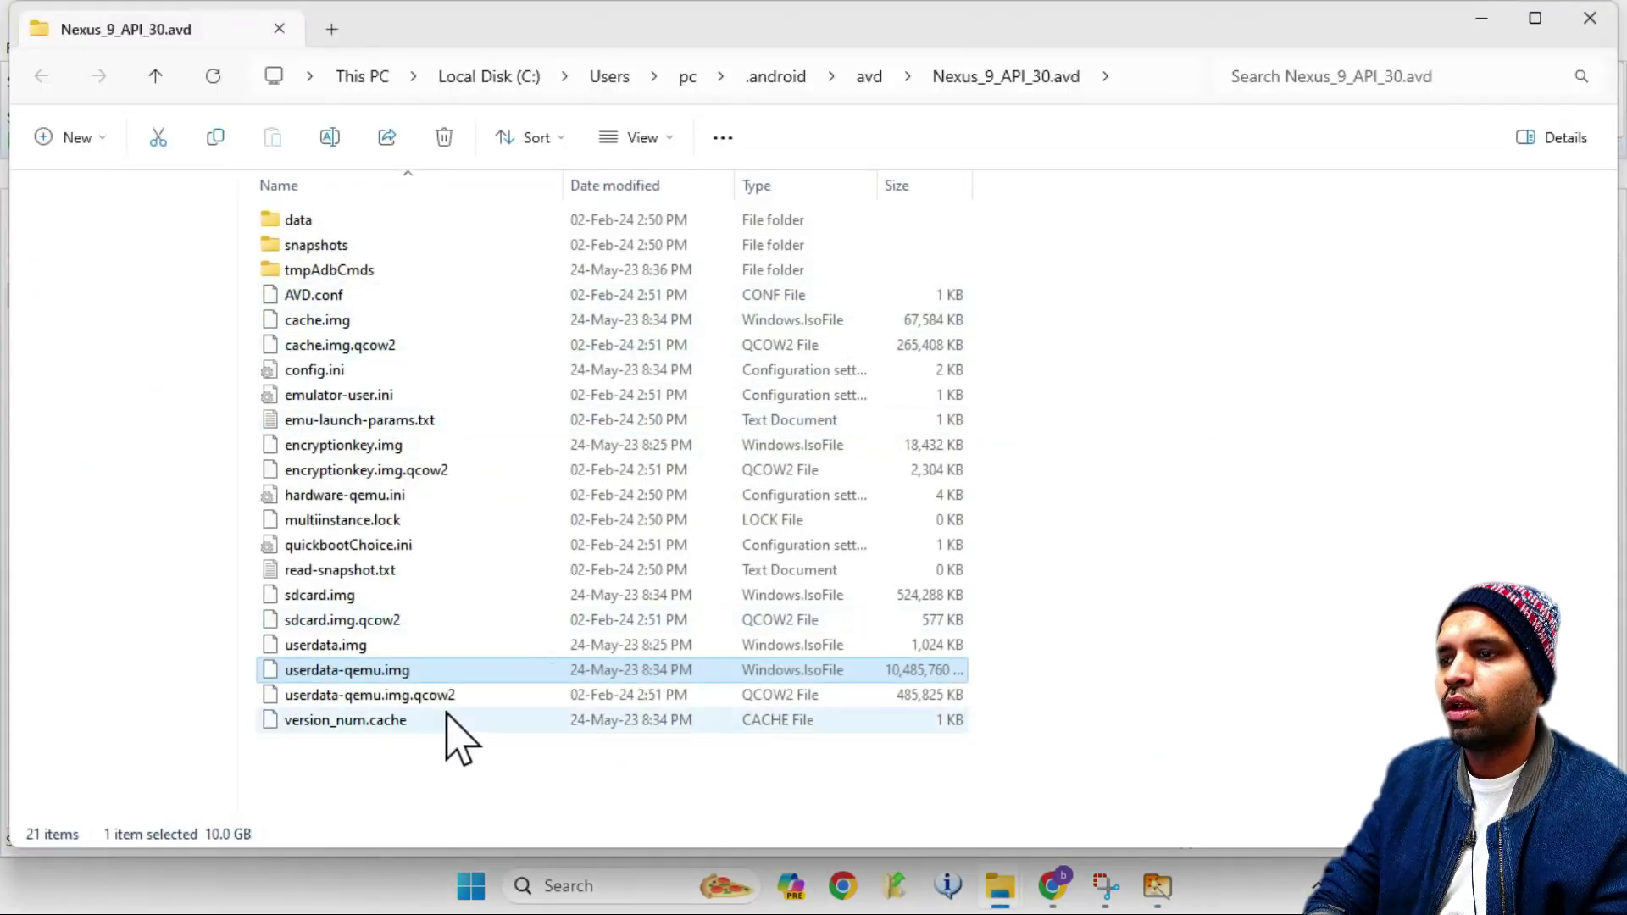
pyautogui.hotkey('shift', 'Delete')
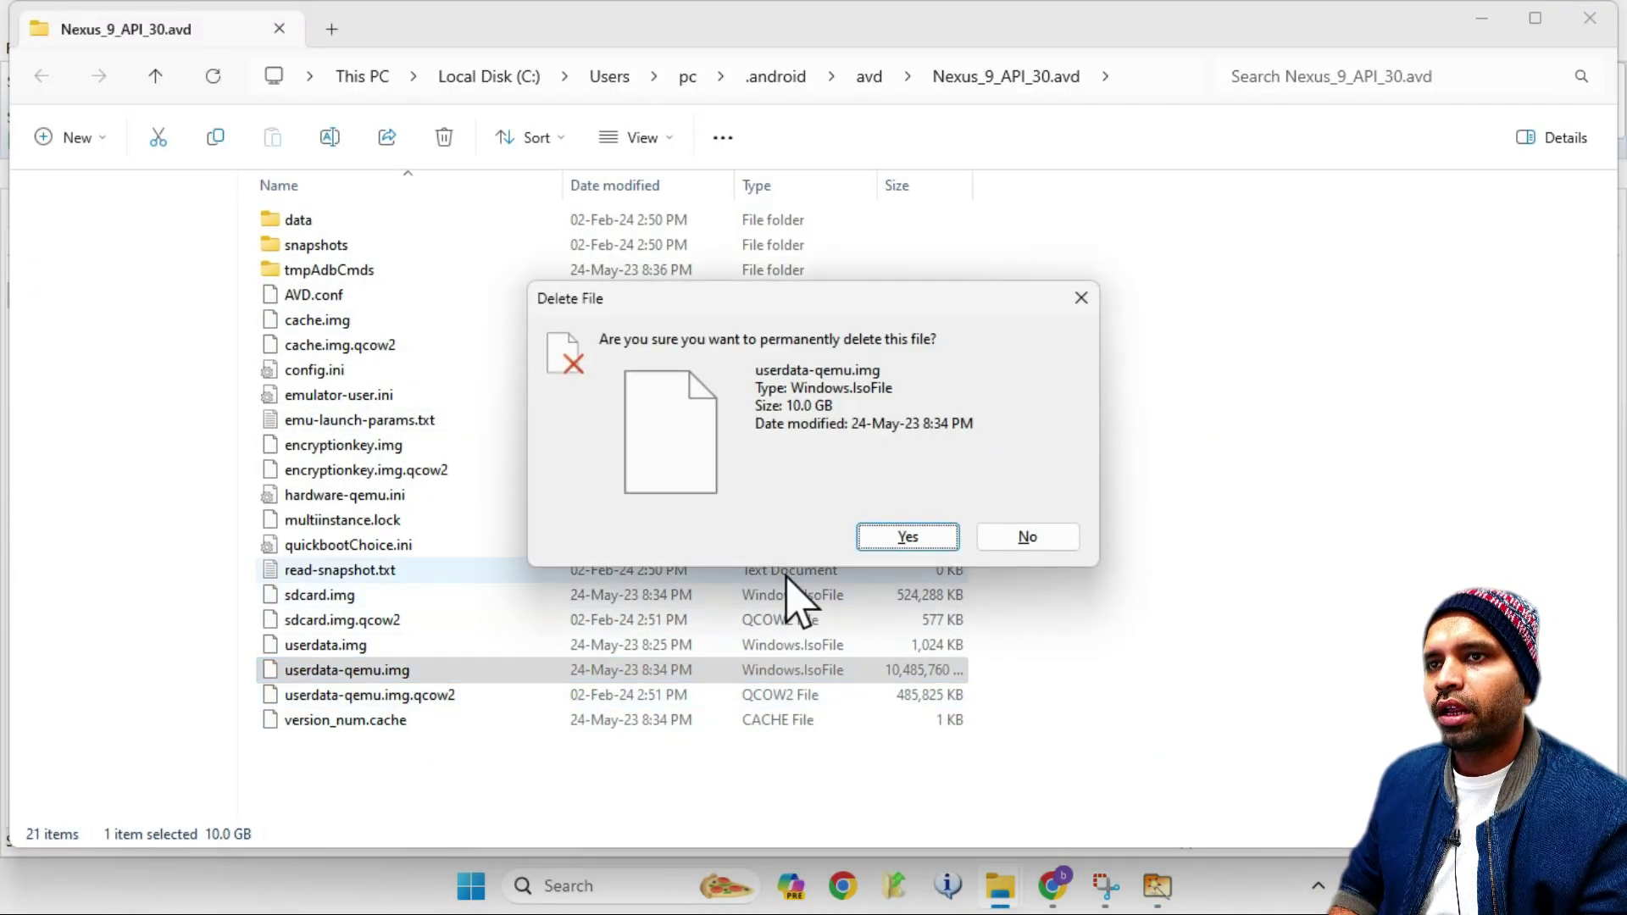
pyautogui.click(900, 547)
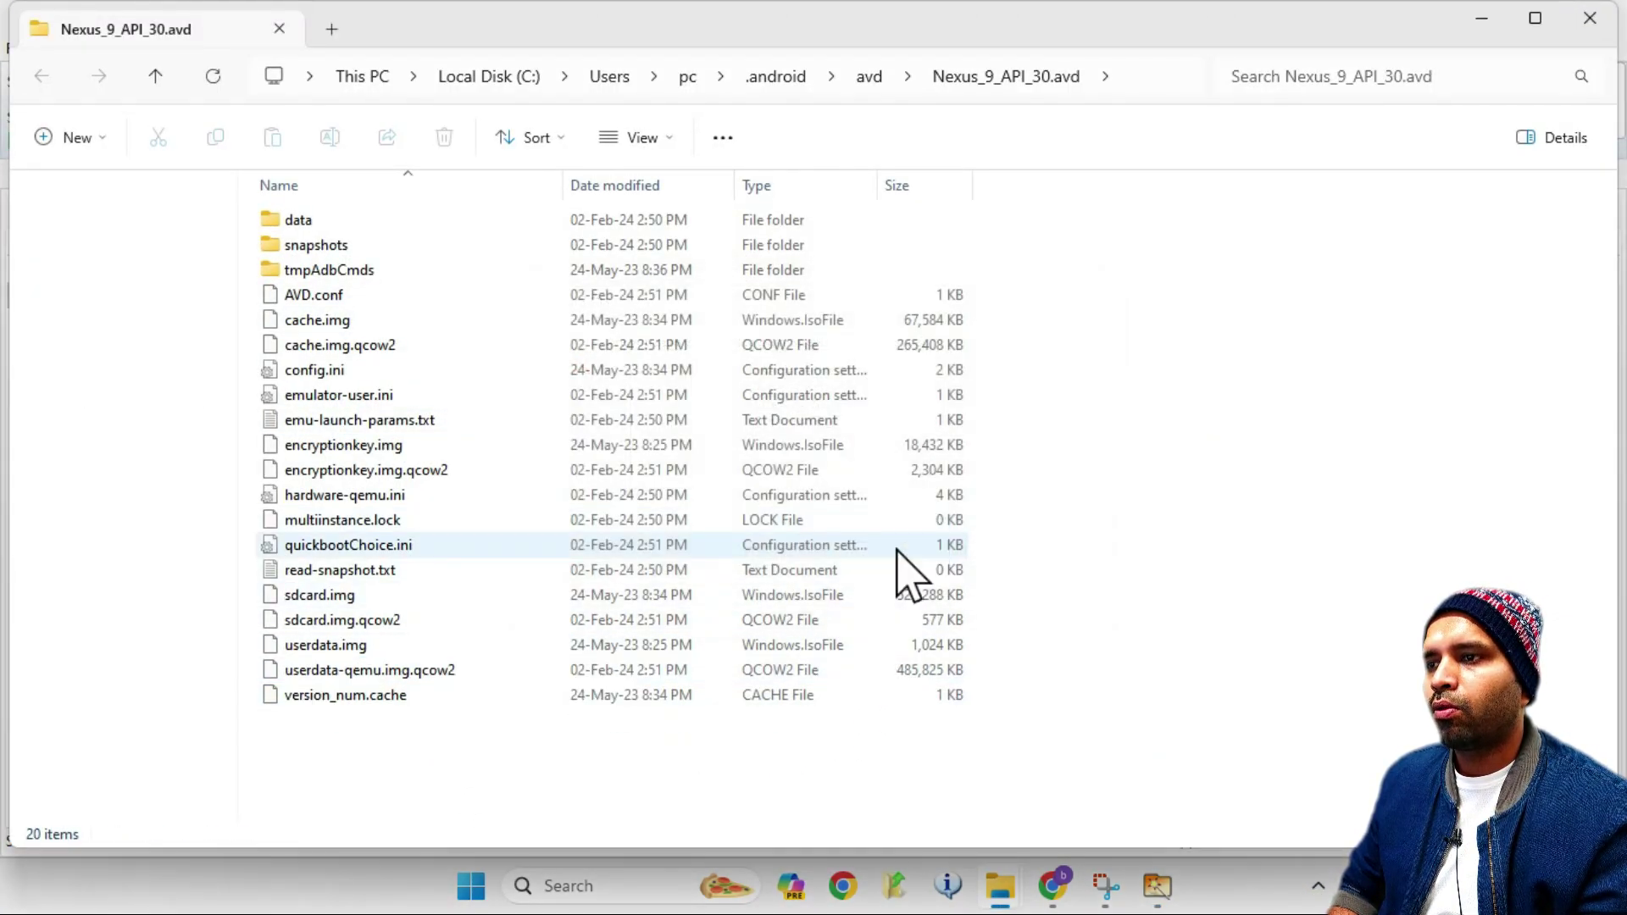
pyautogui.click(1611, 12)
# - Open the containing folder of Windows 11.vdi, permanently delete that disk image and close the folder window
pyautogui.click(450, 321)
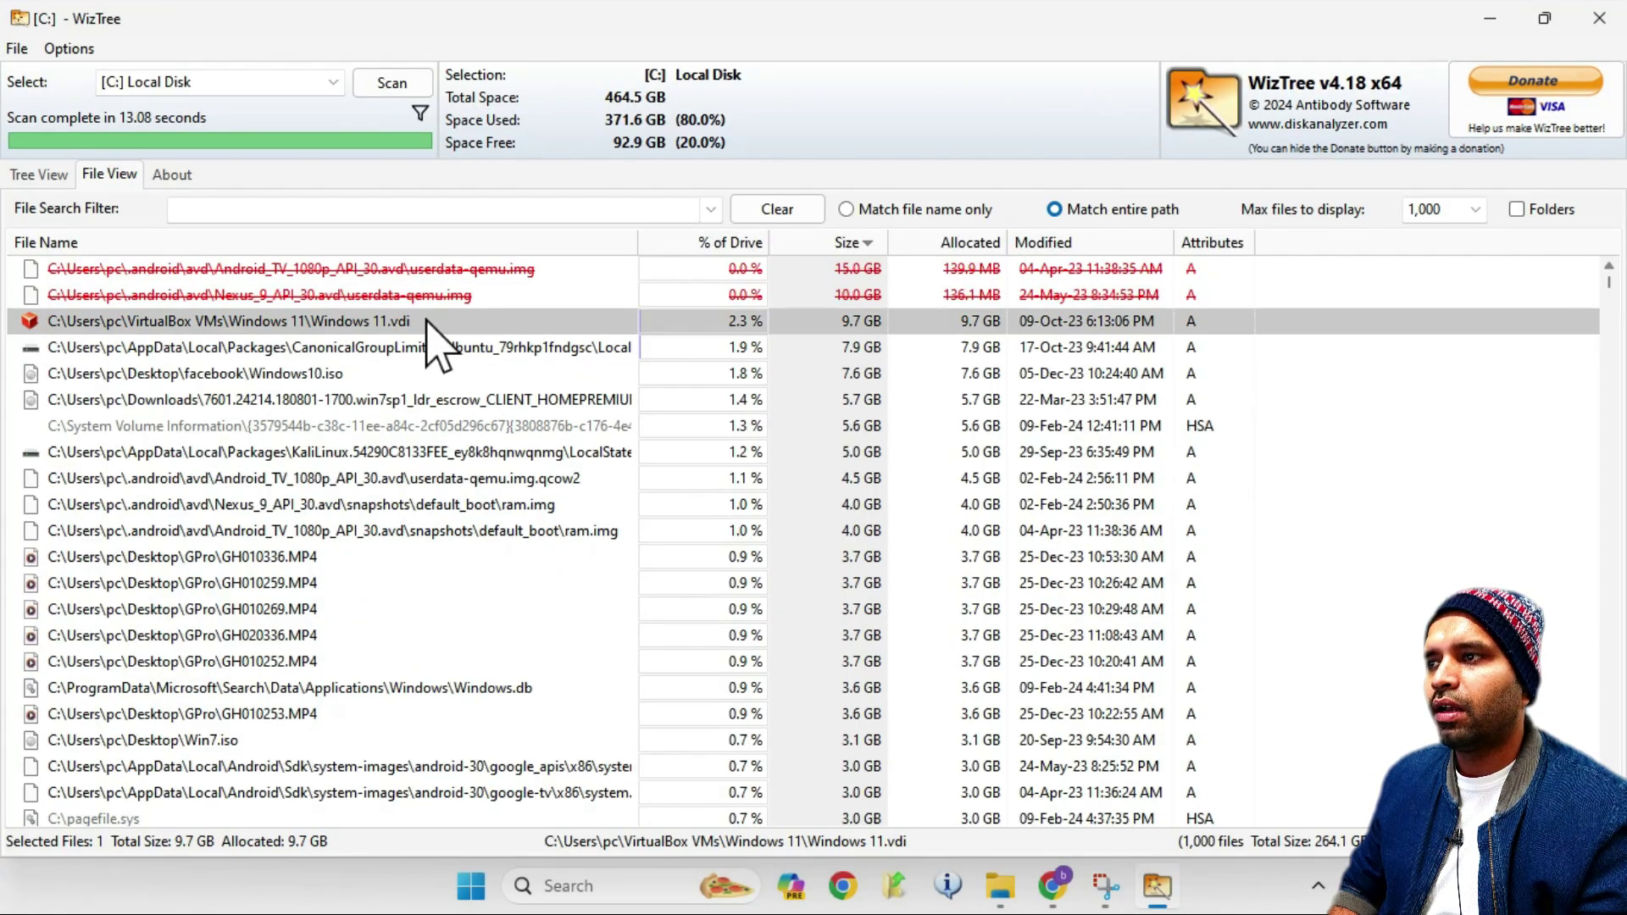
pyautogui.rightClick(397, 320)
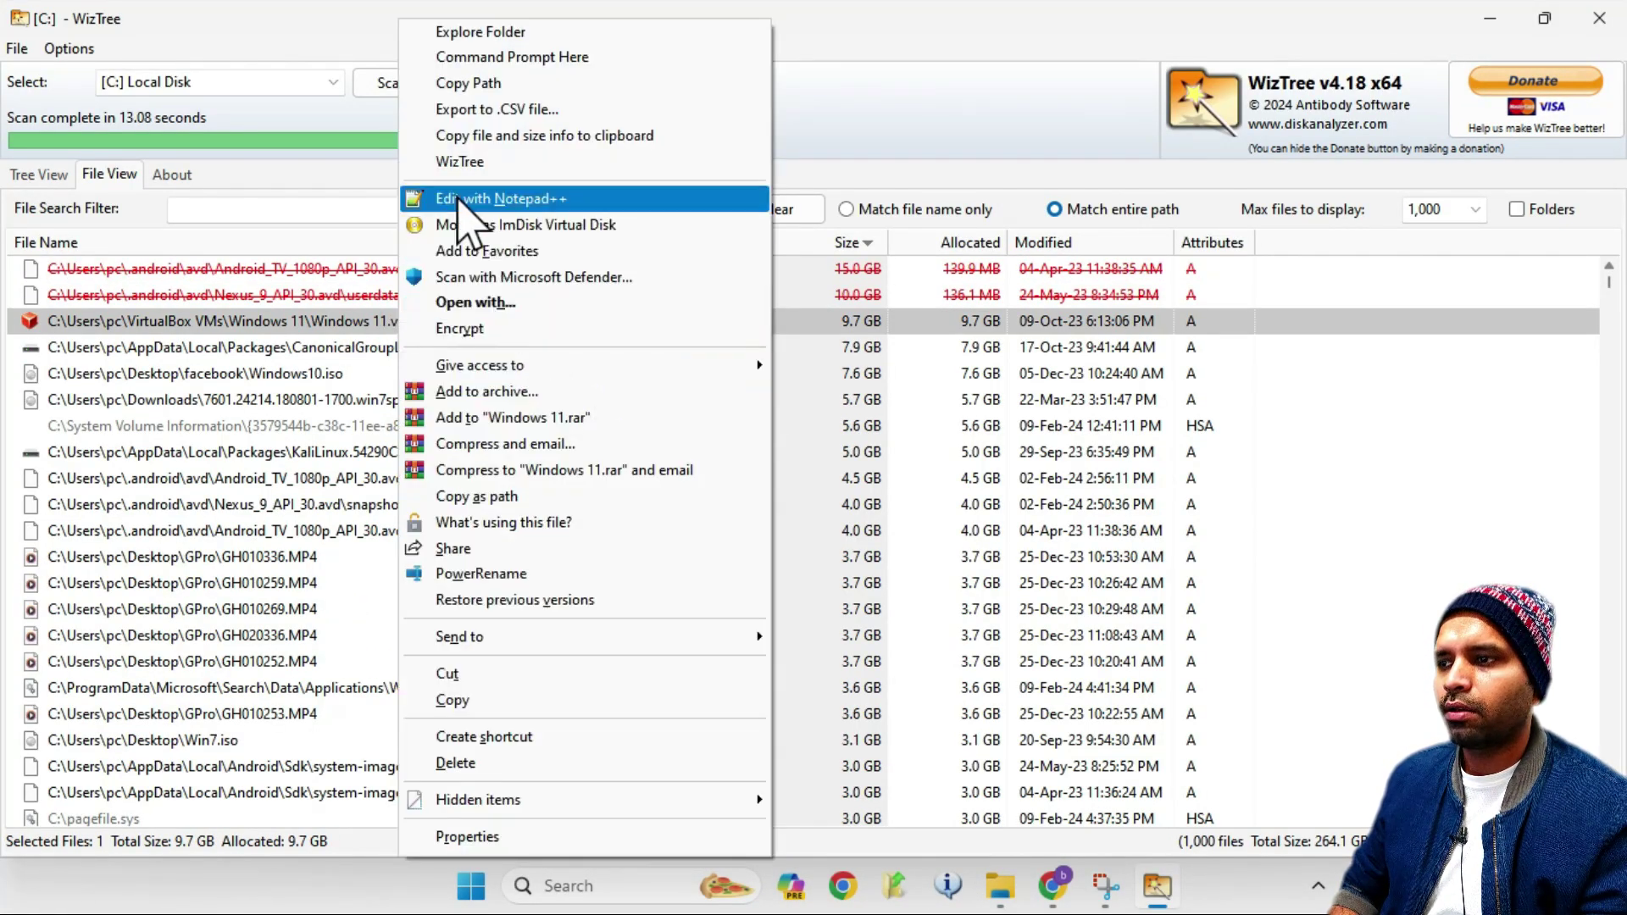
pyautogui.click(547, 36)
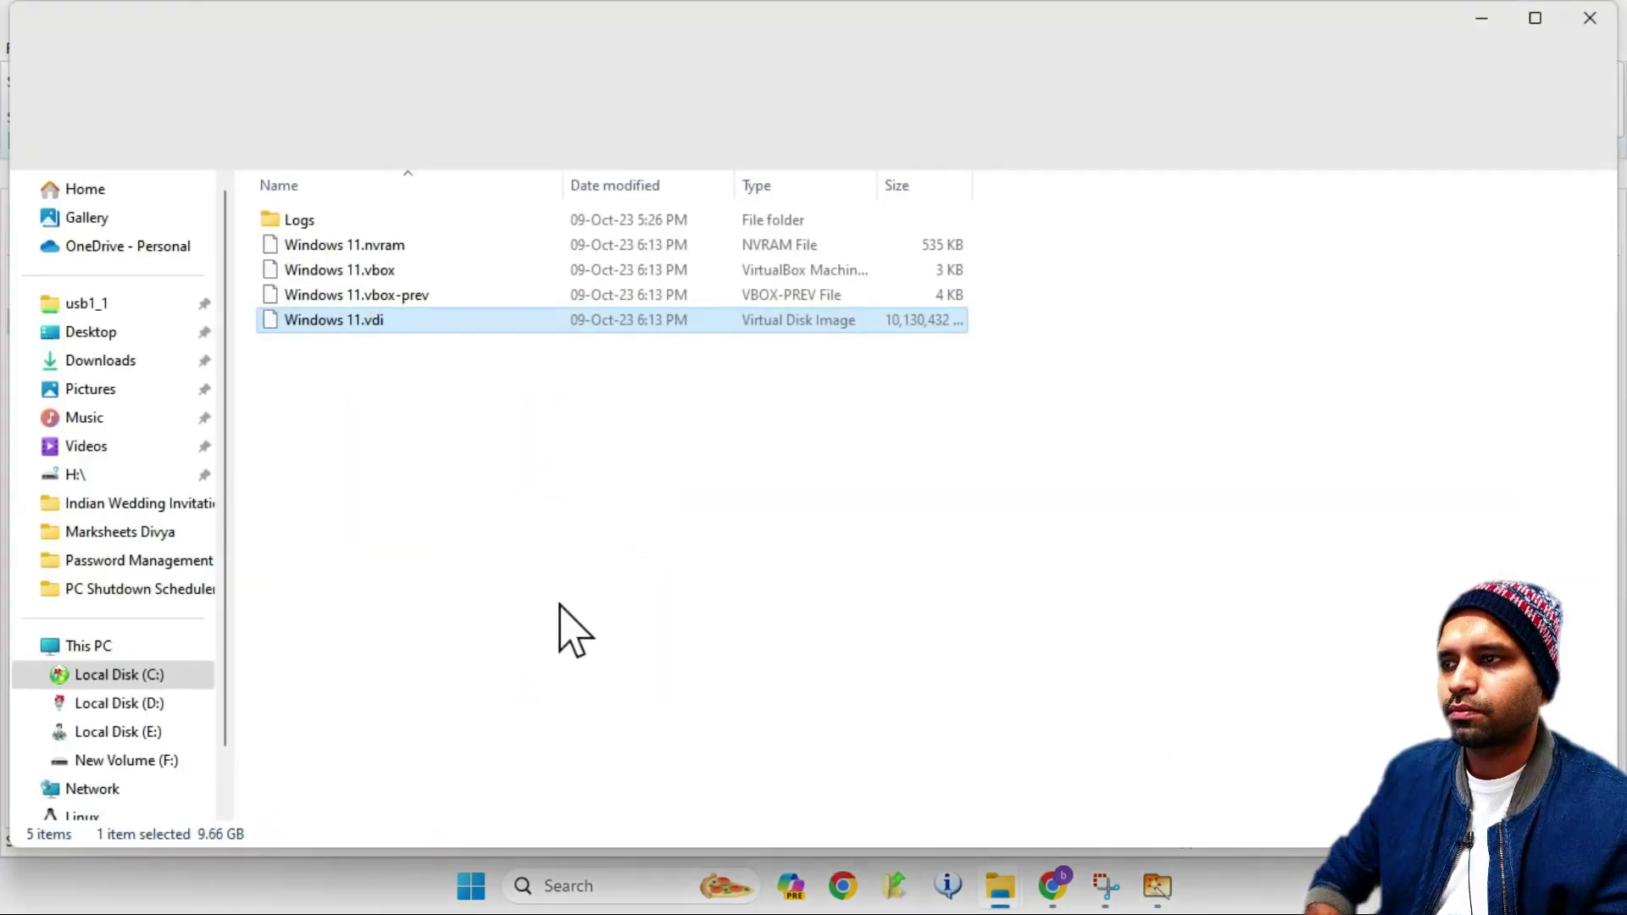
pyautogui.hotkey('shift', 'Delete')
pyautogui.press('Return')
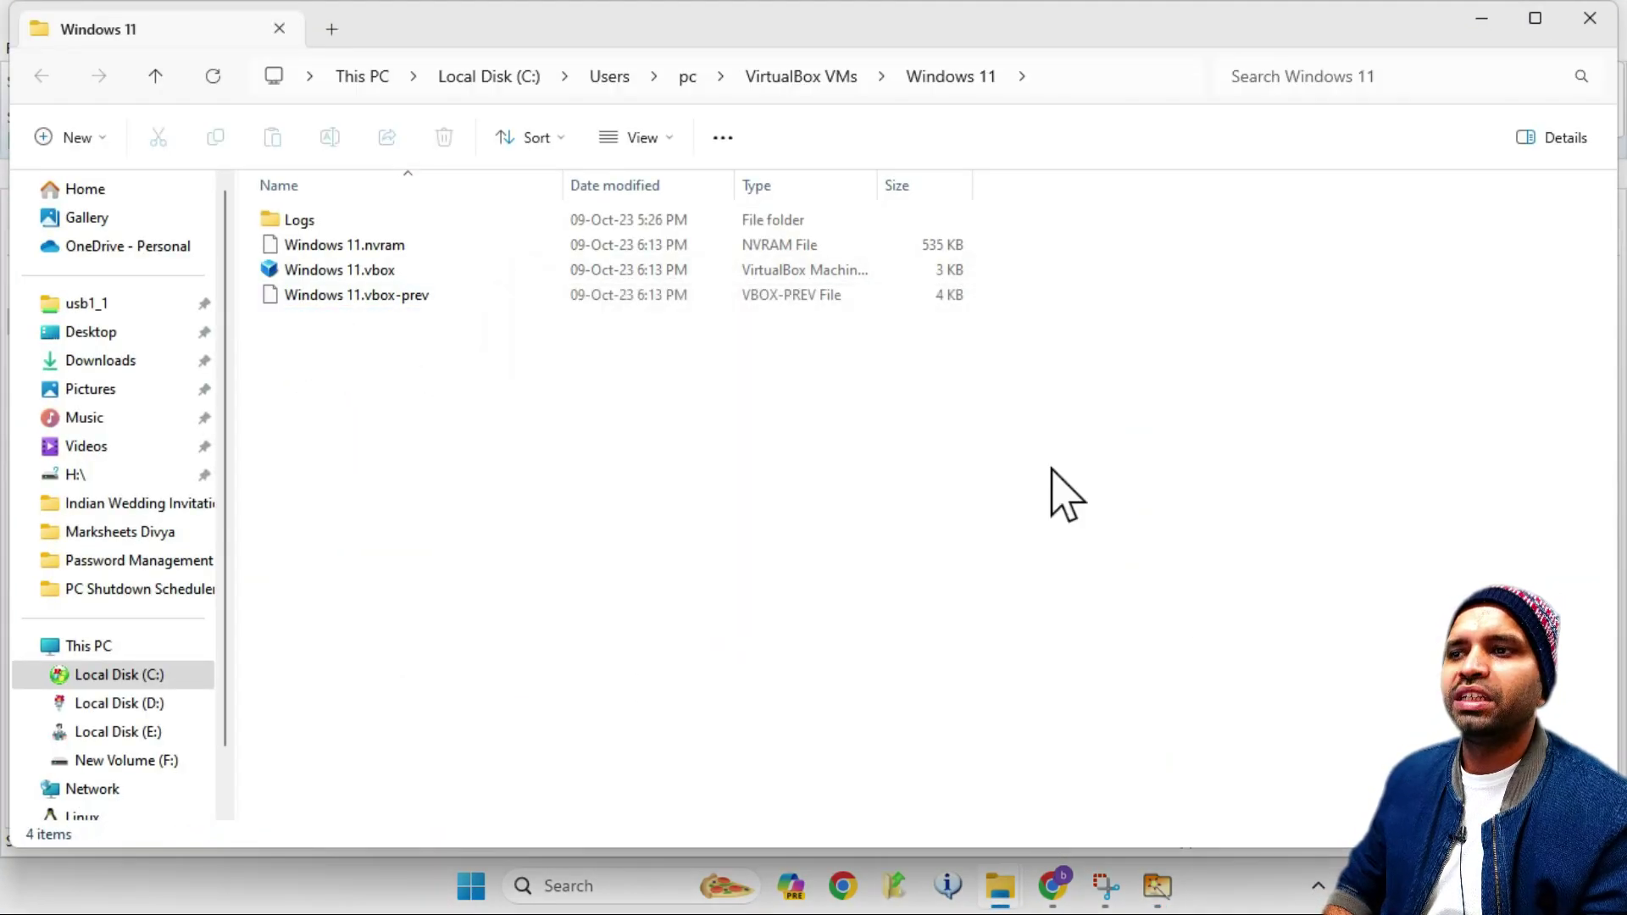
pyautogui.click(1593, 22)
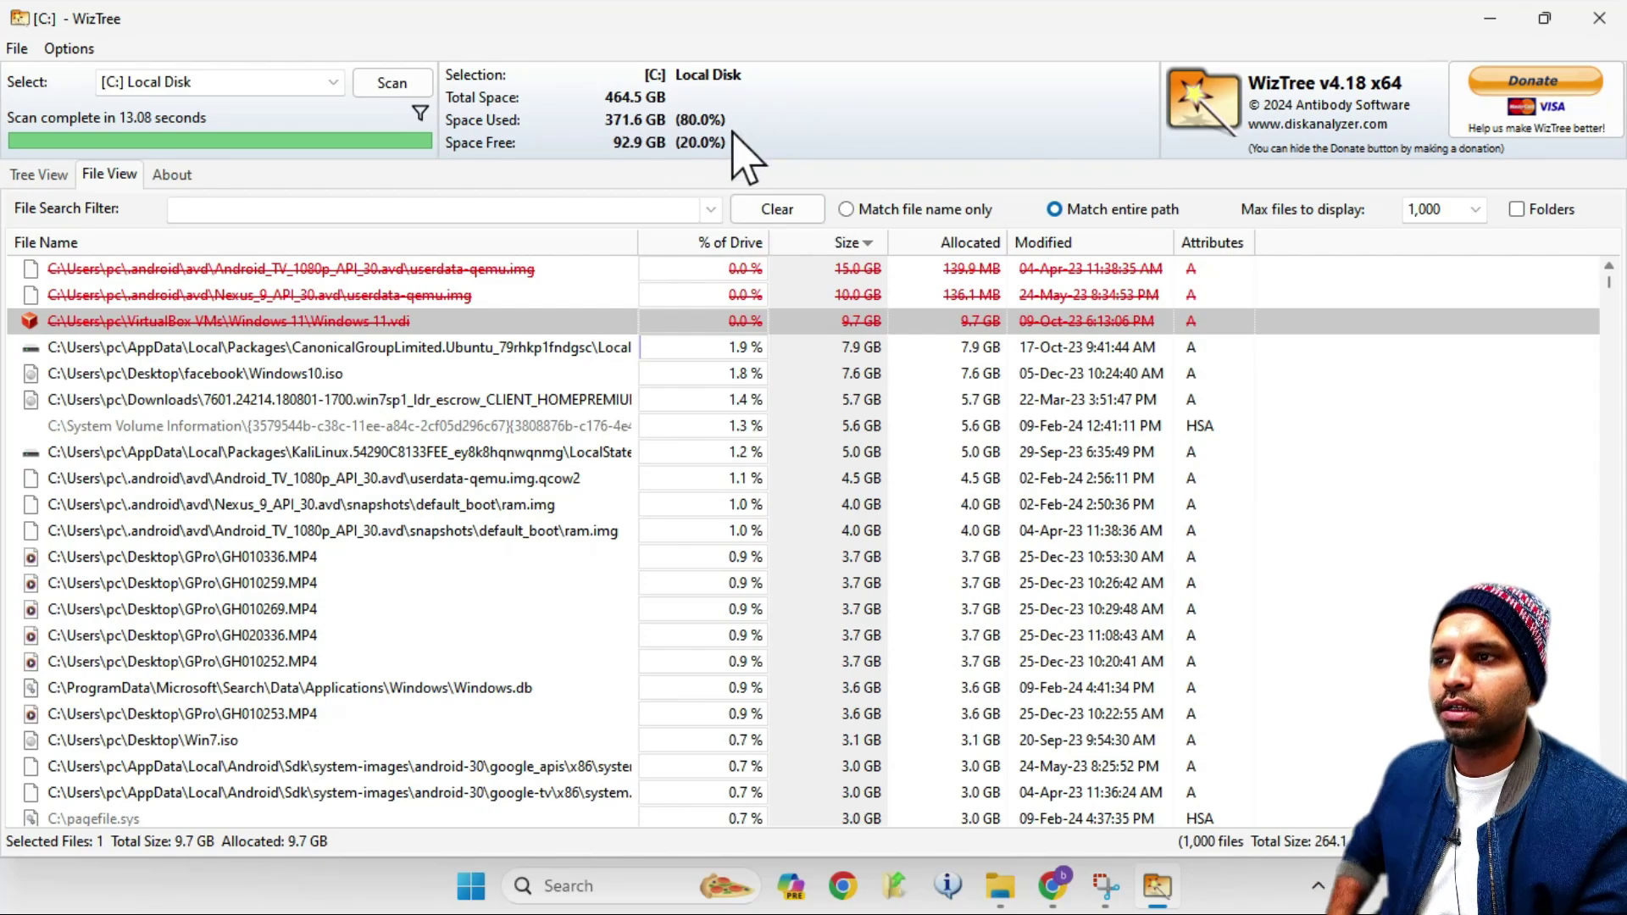
# - Rescan the C: drive to refresh its space usage and close WizTree
pyautogui.click(405, 85)
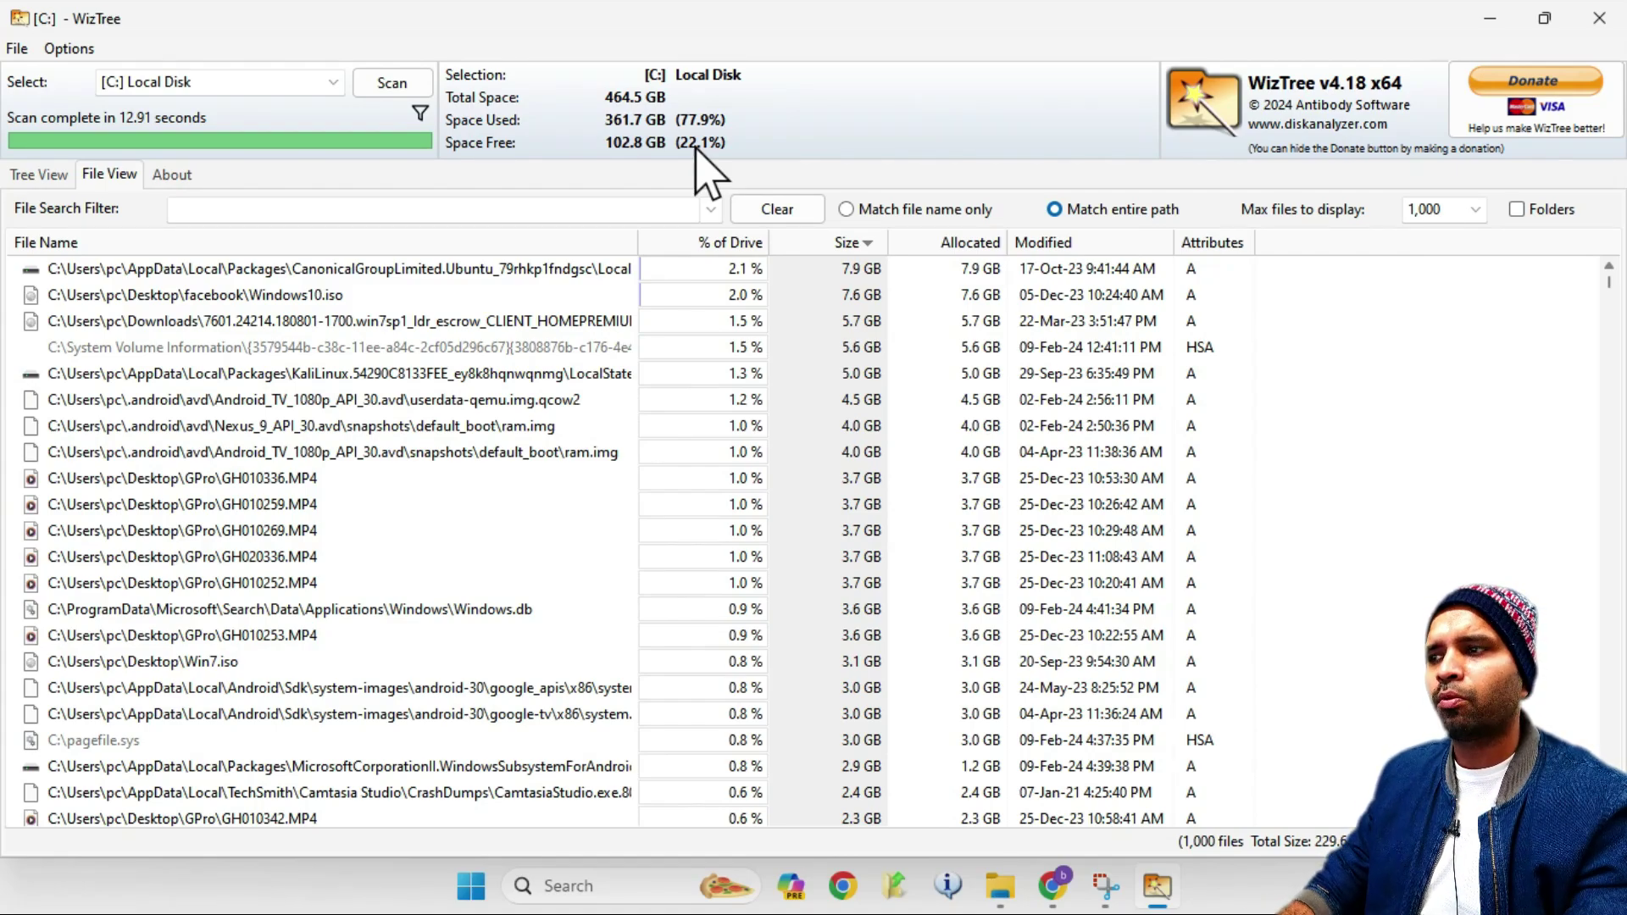
pyautogui.click(1599, 18)
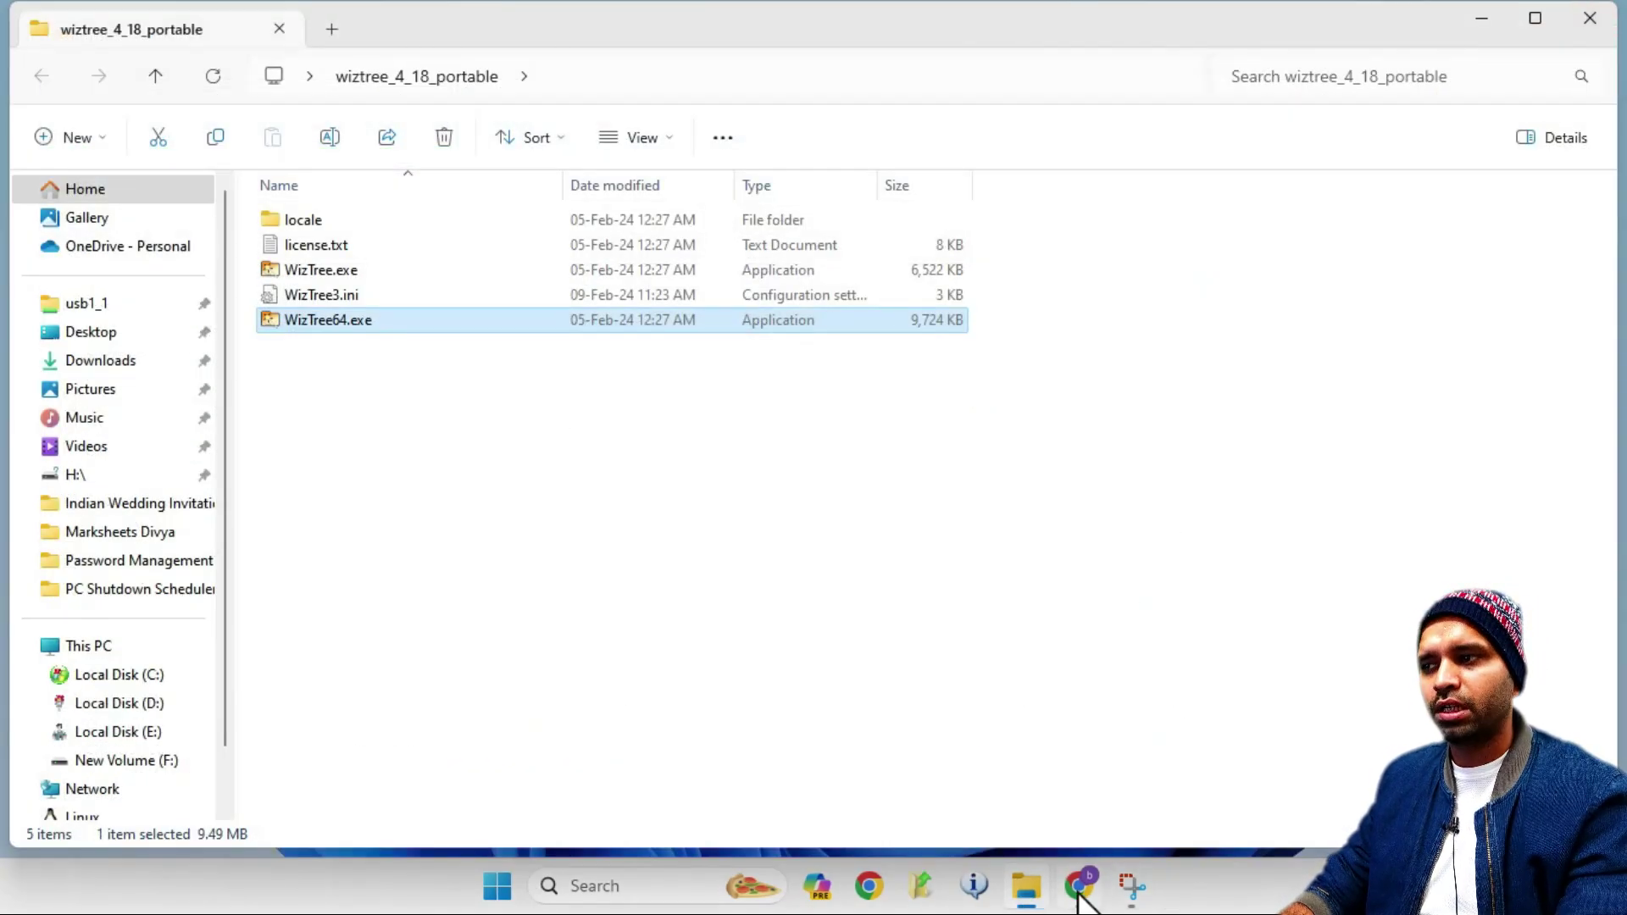
# - Switch to Chrome, open the WizTree site from the search results and view the installer and portable options on its download page
pyautogui.click(1079, 889)
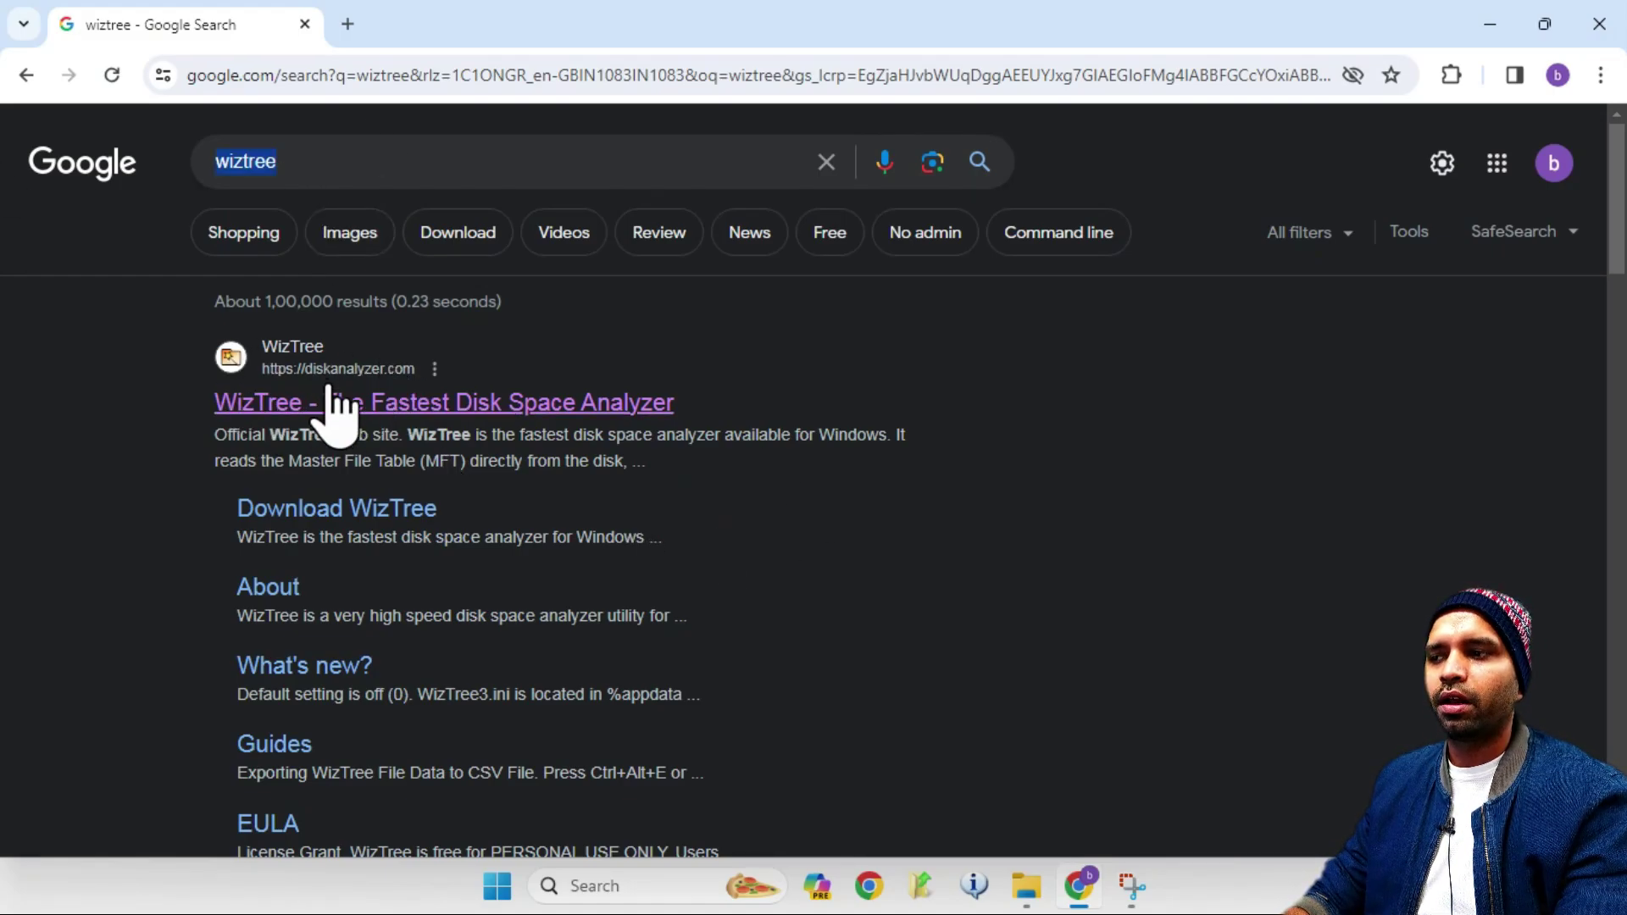
pyautogui.click(441, 407)
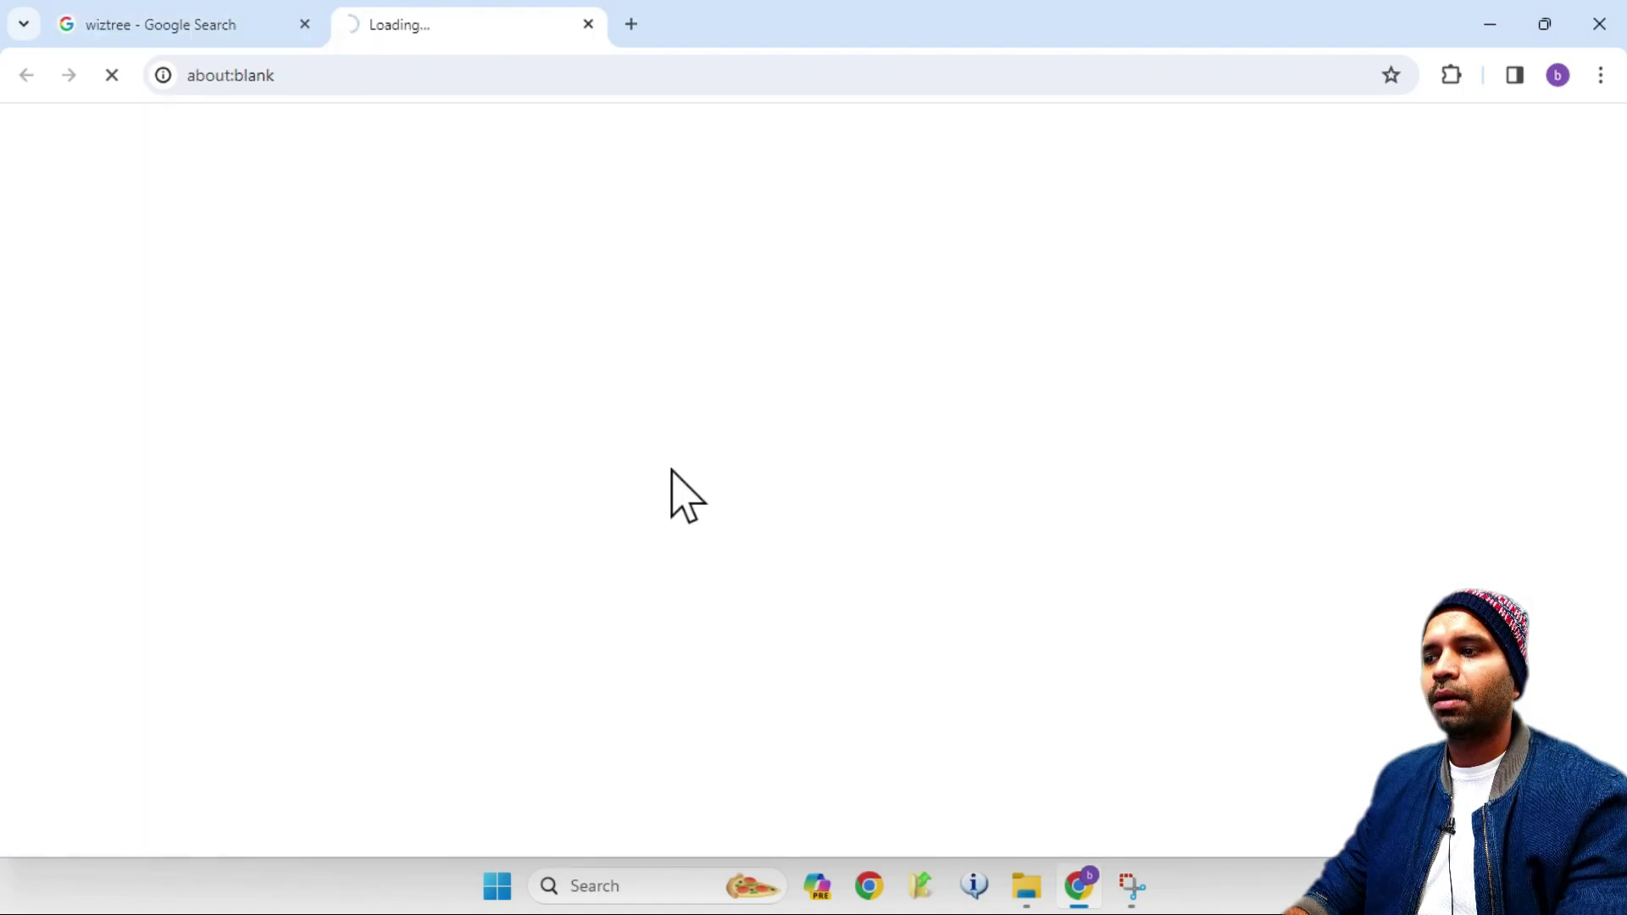
pyautogui.scroll(-2, 262, 646)
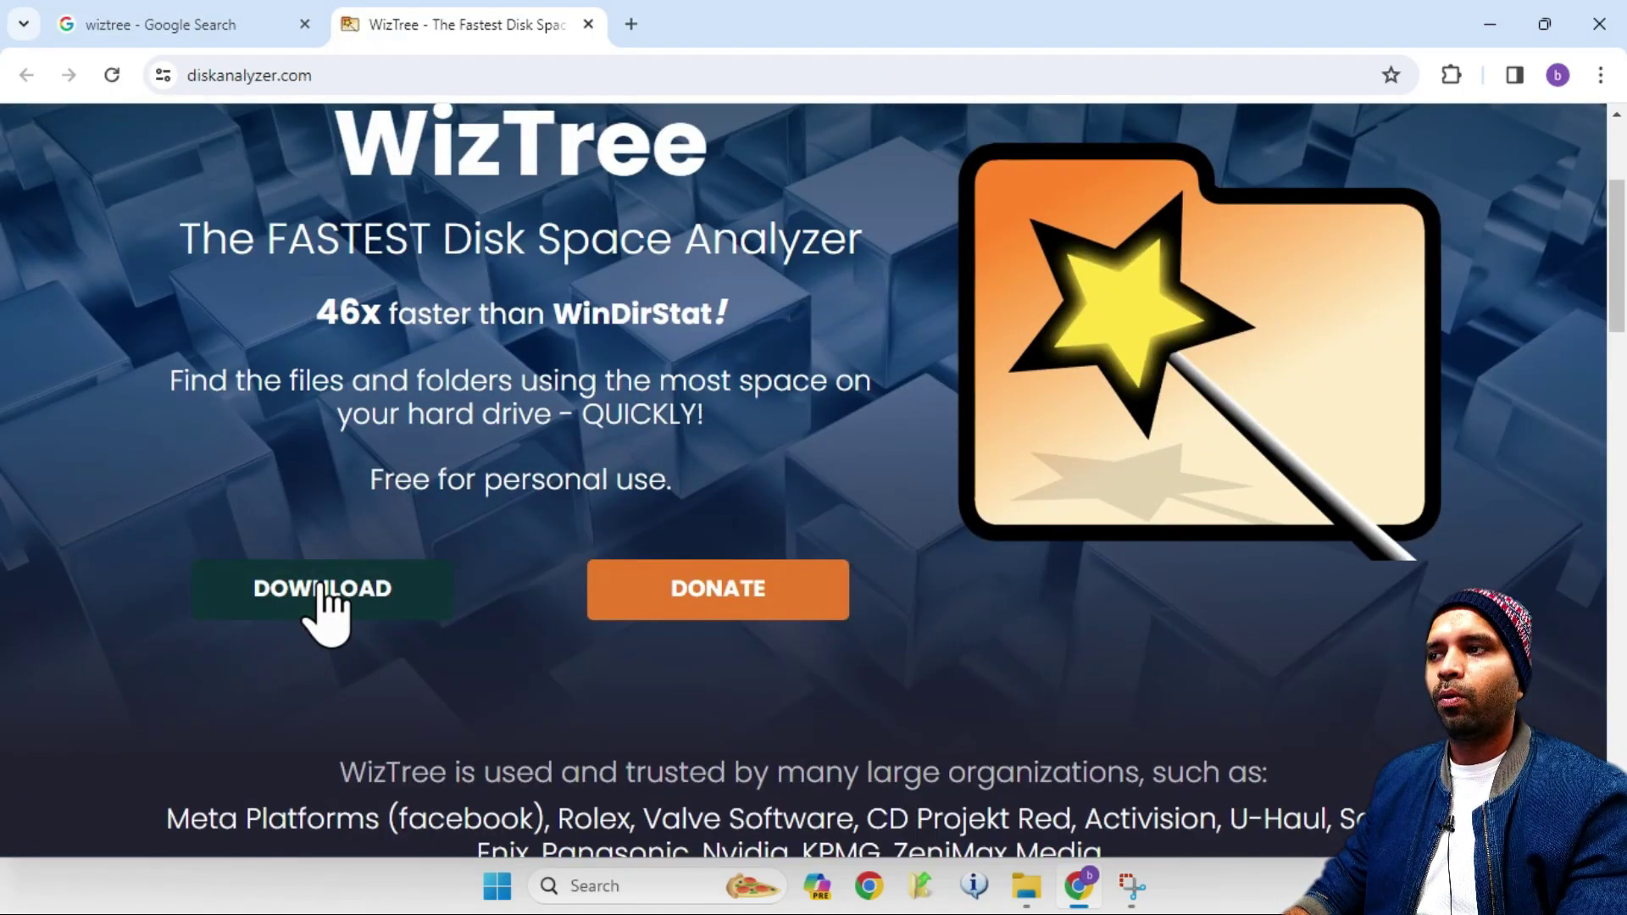
pyautogui.click(388, 600)
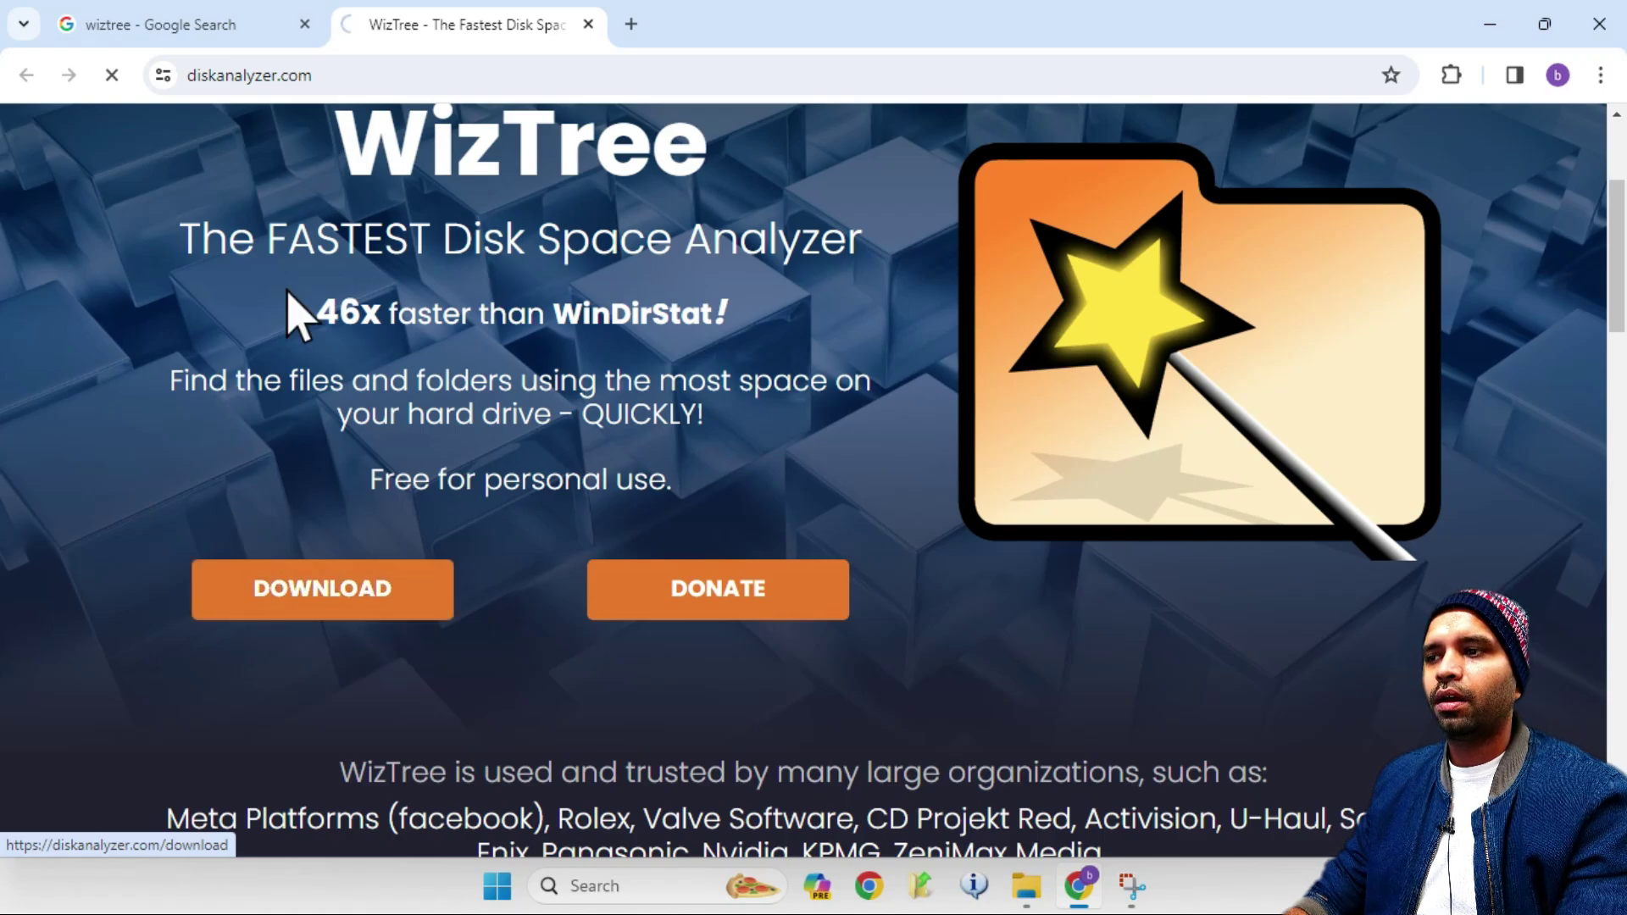
pyautogui.scroll(-2, 738, 465)
pyautogui.scroll(2, 744, 458)
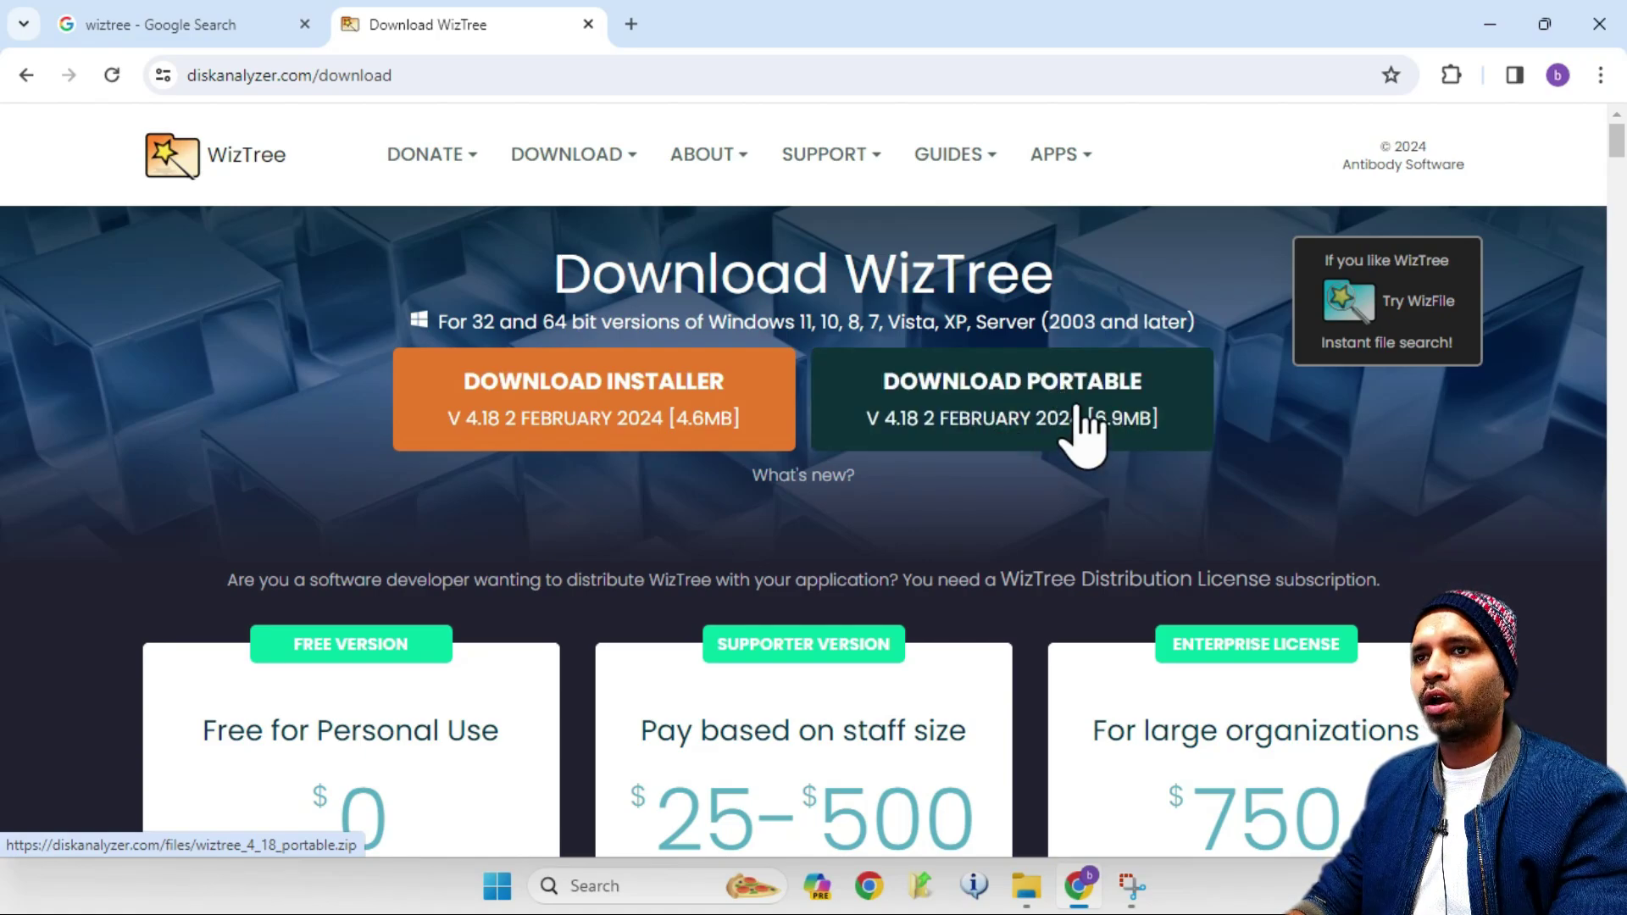
# - Minimise the browser and the wiztree_4_18_portable window, and select the WizTree zip and the portable folder in turn on the desktop
pyautogui.click(1490, 24)
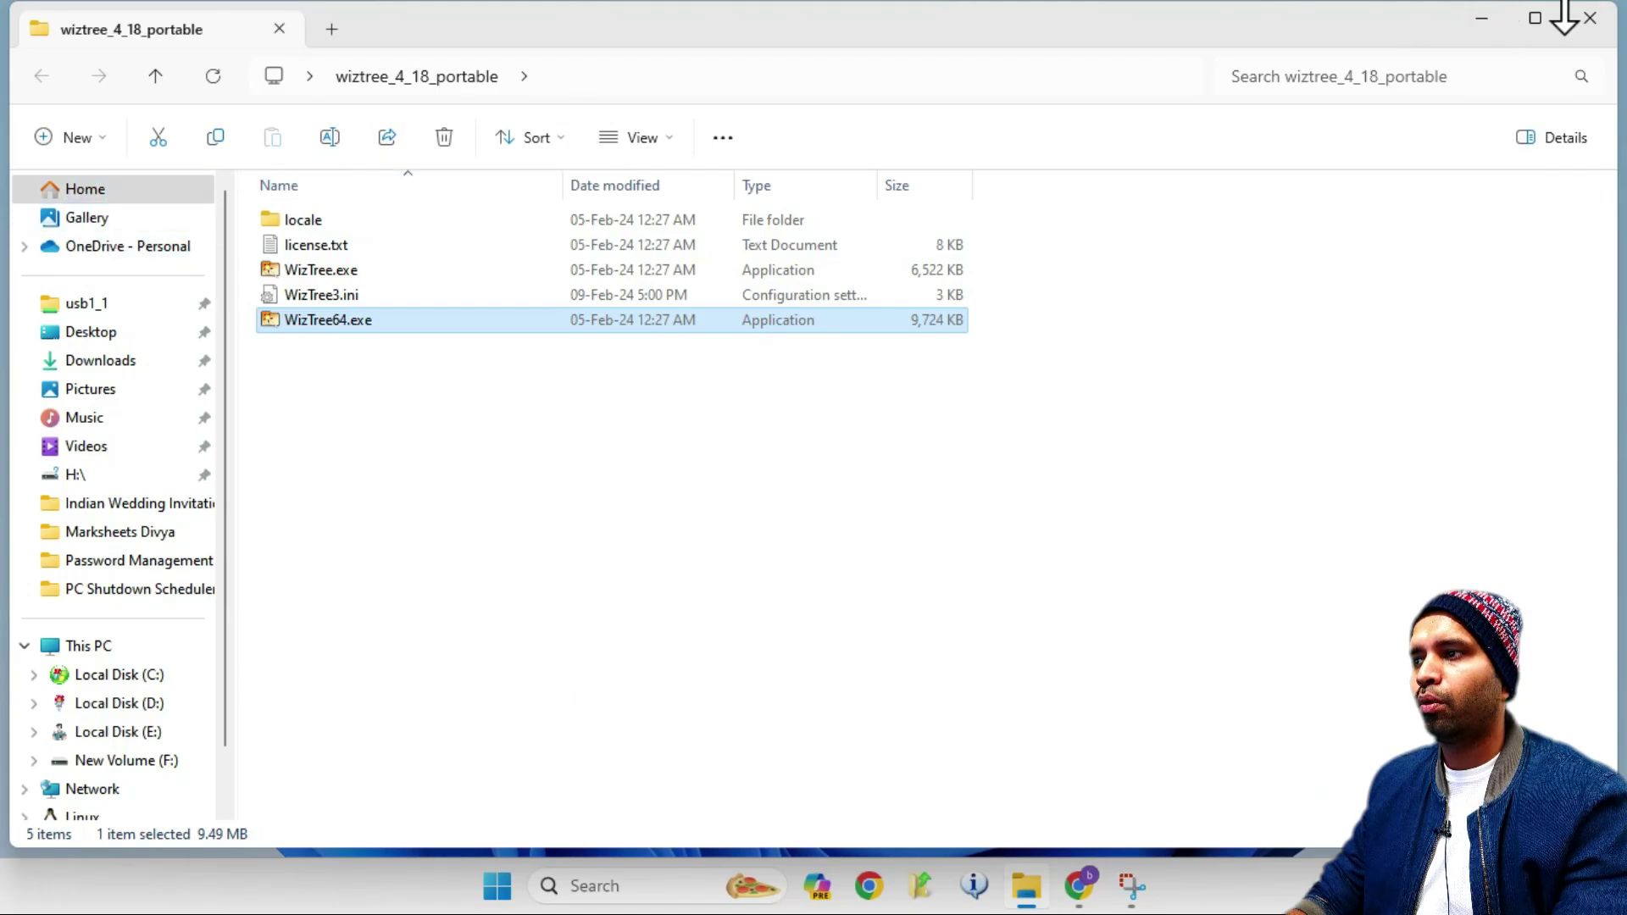
pyautogui.click(1485, 18)
pyautogui.moveTo(211, 82); pyautogui.dragTo(93, 254)
pyautogui.moveTo(410, 46); pyautogui.dragTo(285, 237)
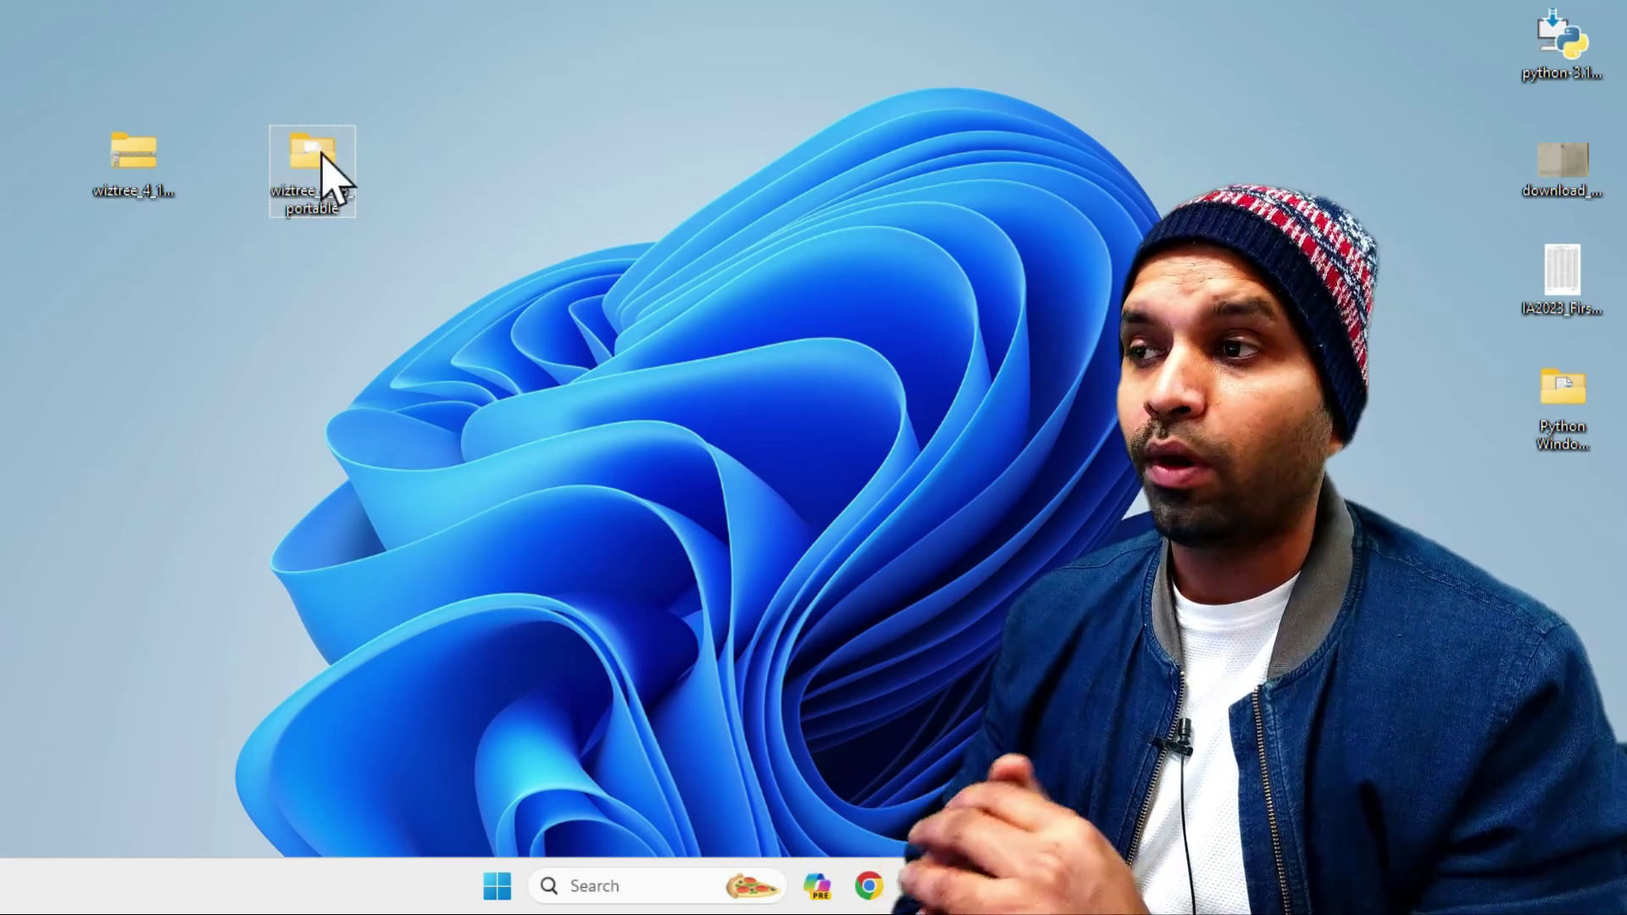